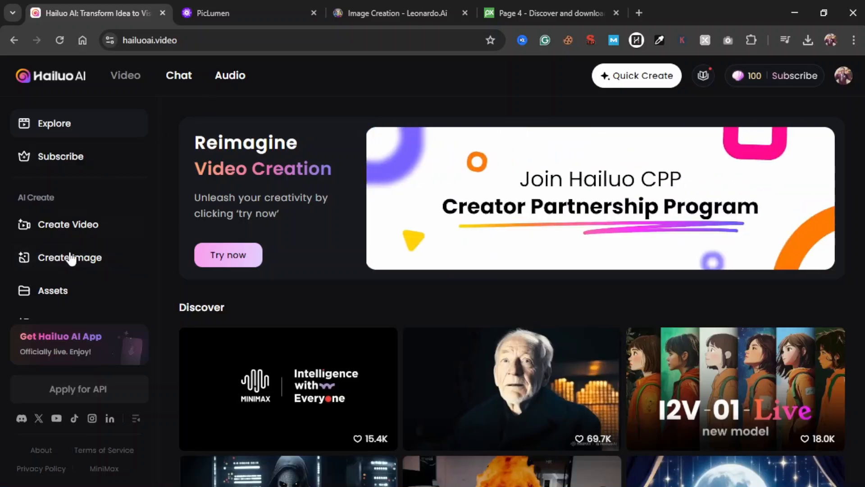
# Open Hailuo AI's image generation page and check the credit details and generation settings.
pyautogui.click(71, 256)
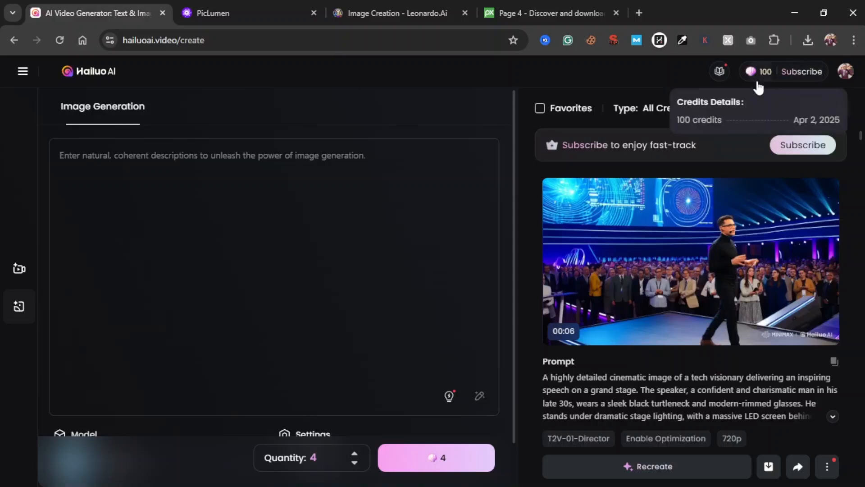
pyautogui.moveTo(762, 85)
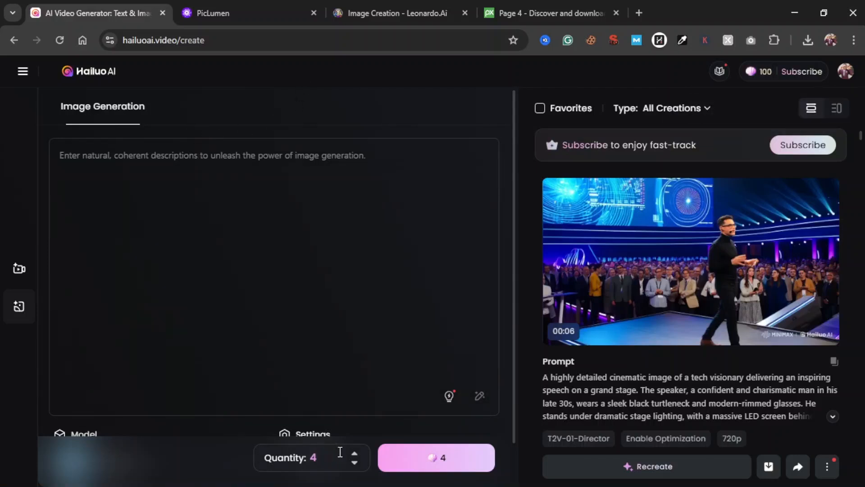
pyautogui.scroll(-1, 340, 453)
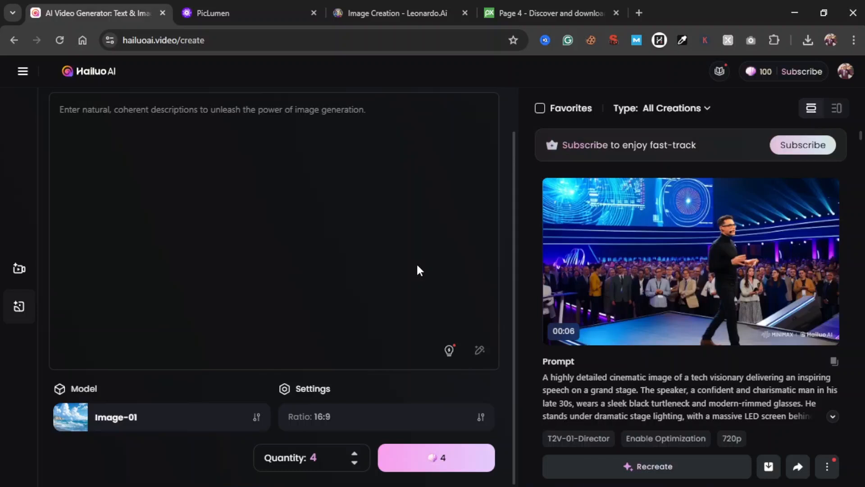
pyautogui.click(354, 462)
pyautogui.click(354, 462)
pyautogui.click(355, 462)
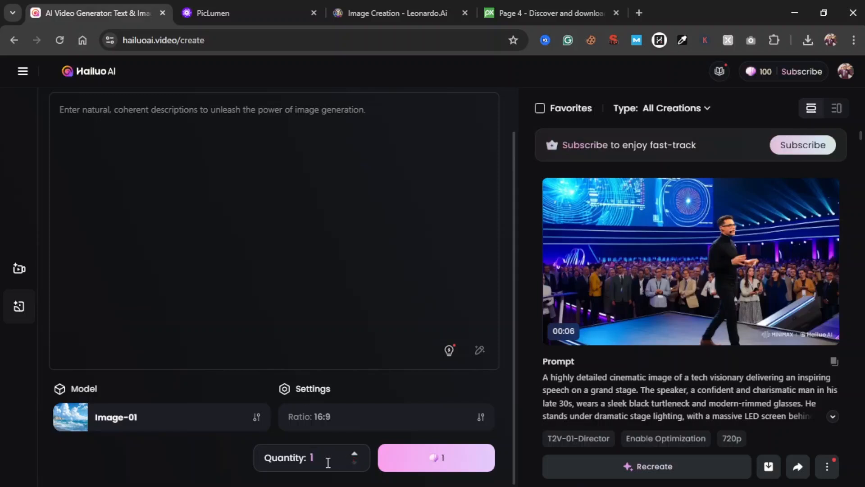
pyautogui.click(354, 454)
pyautogui.click(355, 455)
pyautogui.click(354, 454)
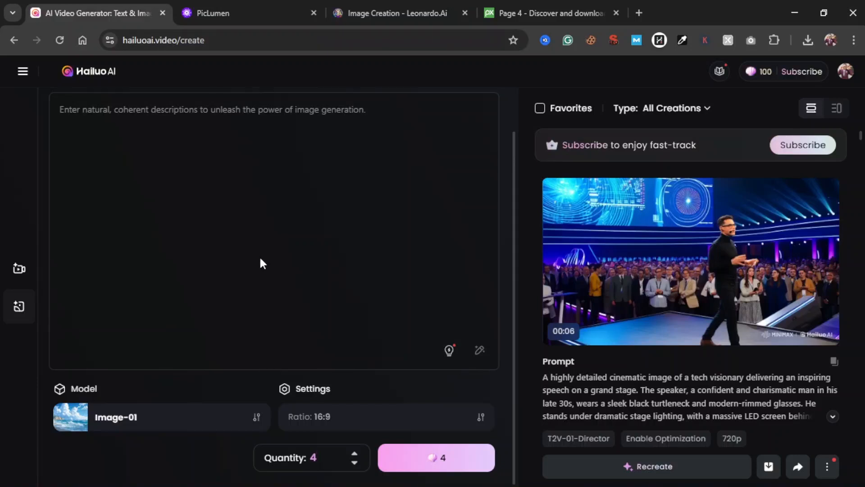
# Switch to Pixabay, find the Sea Sunset Ocean photo and download it.
pyautogui.click(550, 10)
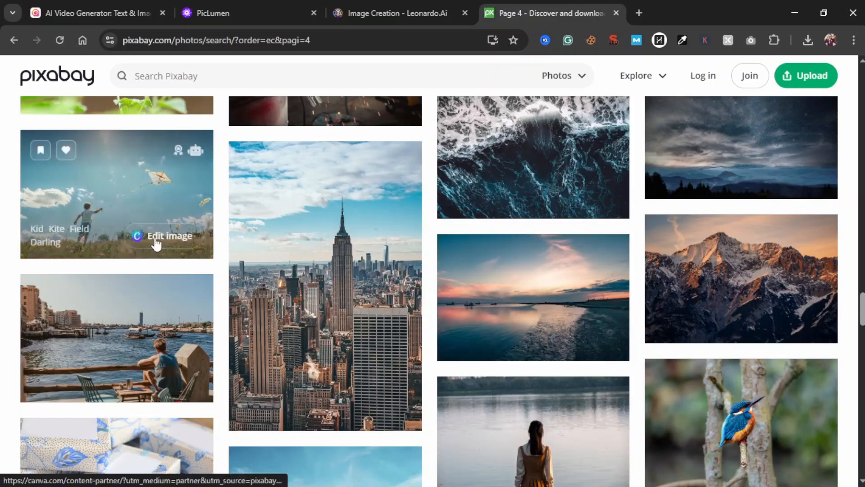
pyautogui.scroll(-10, 382, 286)
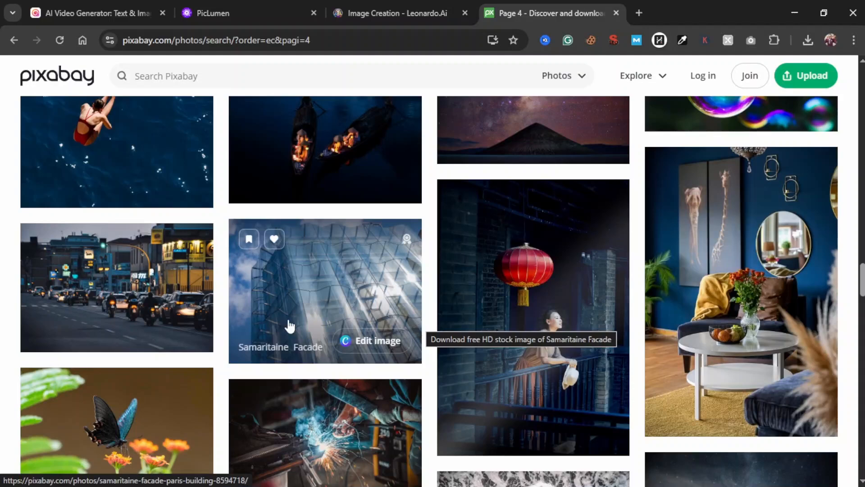
pyautogui.scroll(-3, 360, 277)
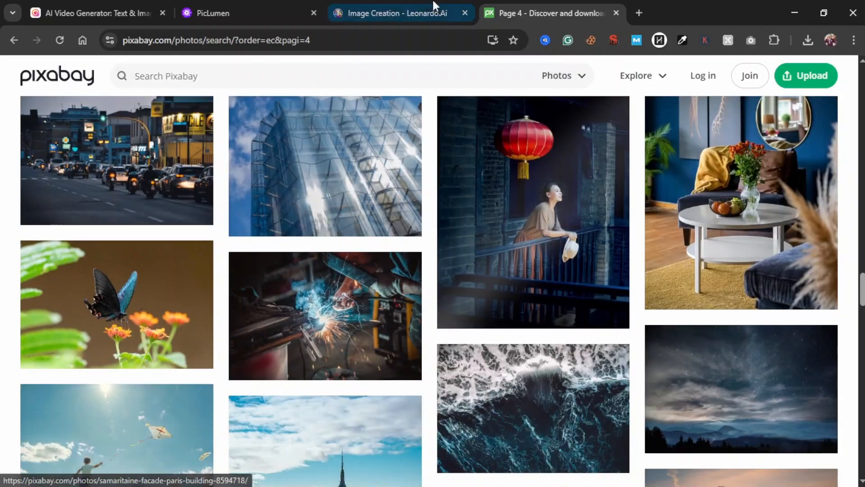
pyautogui.scroll(-3, 227, 331)
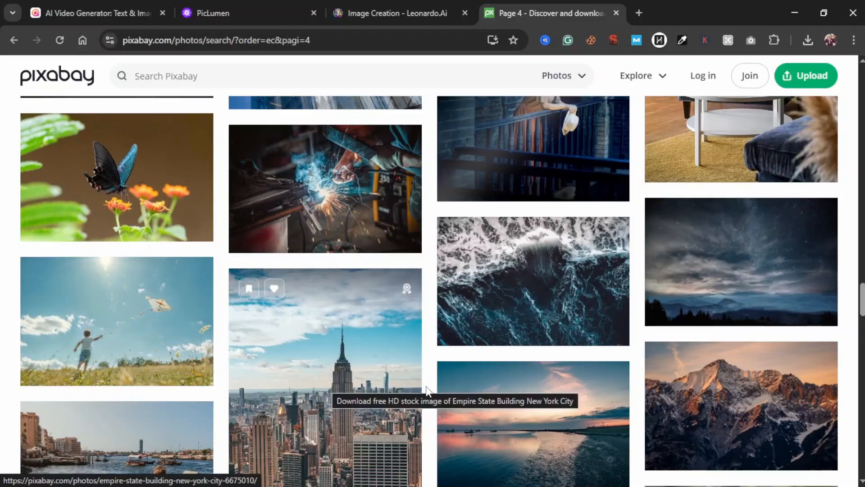
pyautogui.scroll(5, 433, 394)
pyautogui.scroll(-5, 436, 396)
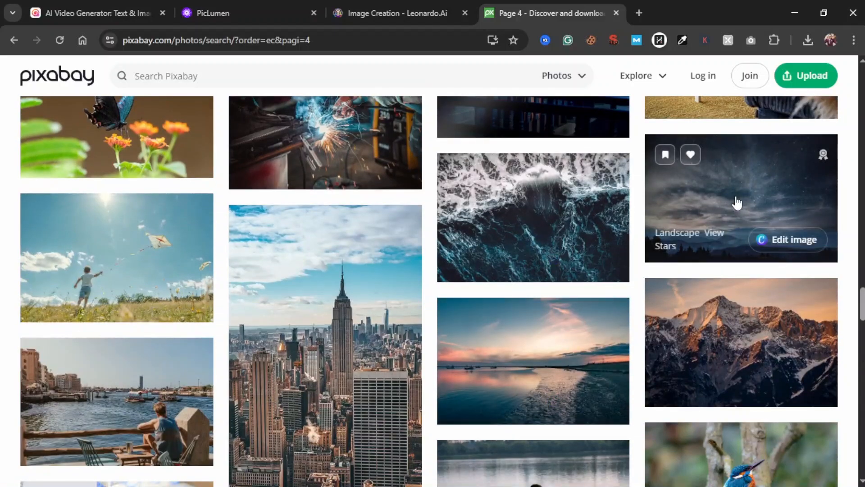
pyautogui.scroll(-3, 754, 329)
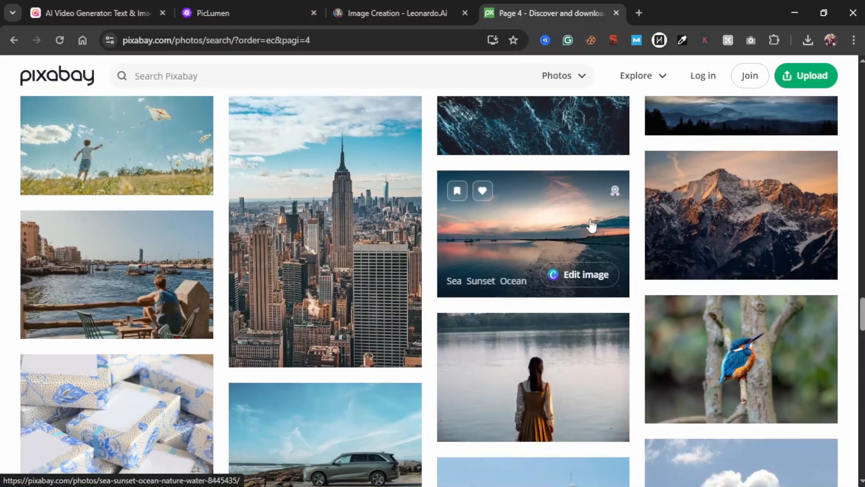
pyautogui.scroll(-2, 576, 226)
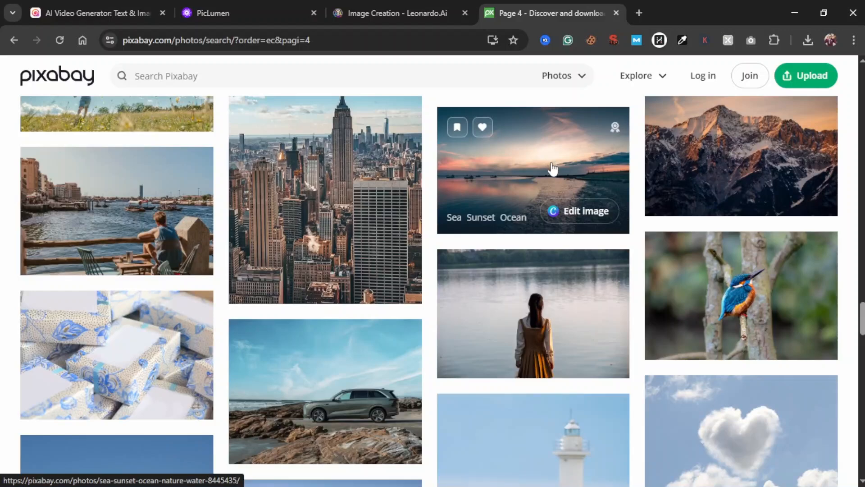
pyautogui.click(551, 163)
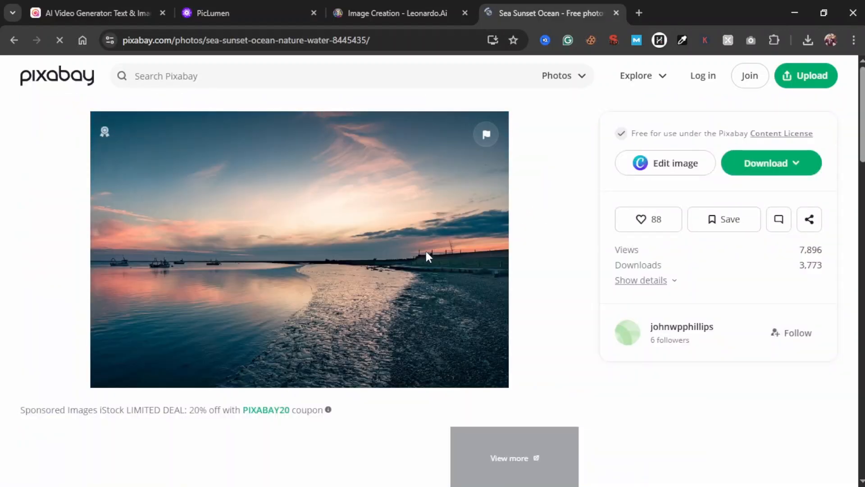
pyautogui.click(746, 176)
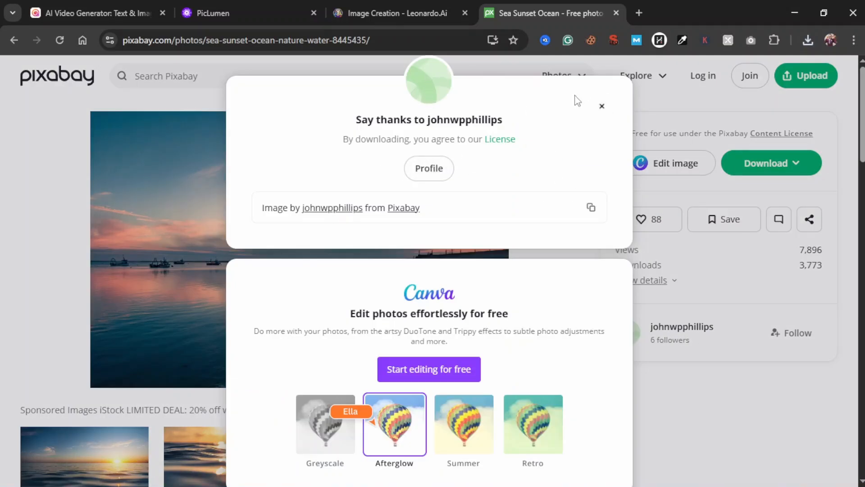
pyautogui.click(602, 109)
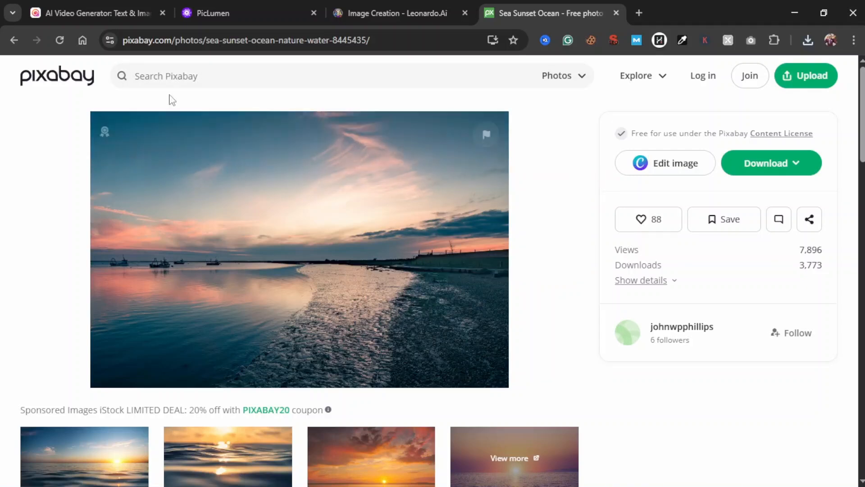
# Review the Leonardo.Ai and PicLumen image creation pages, including Leonardo's token allowance, alongside Pixabay and Hailuo AI.
pyautogui.click(106, 6)
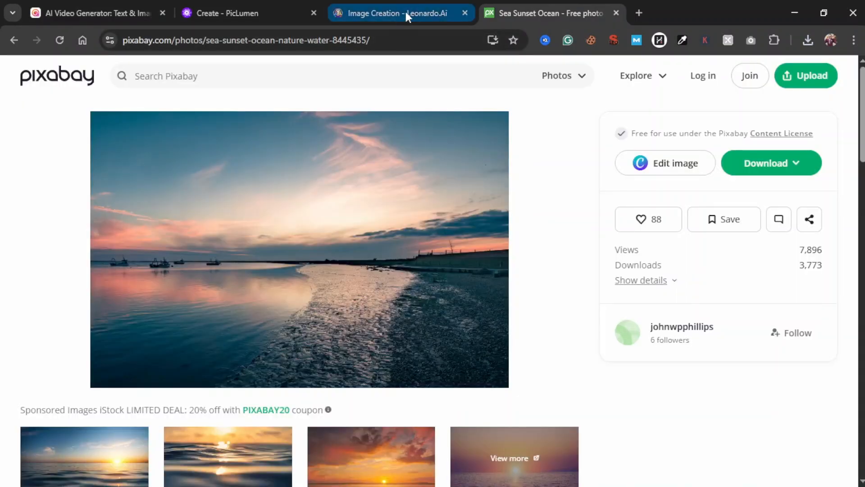
pyautogui.click(405, 12)
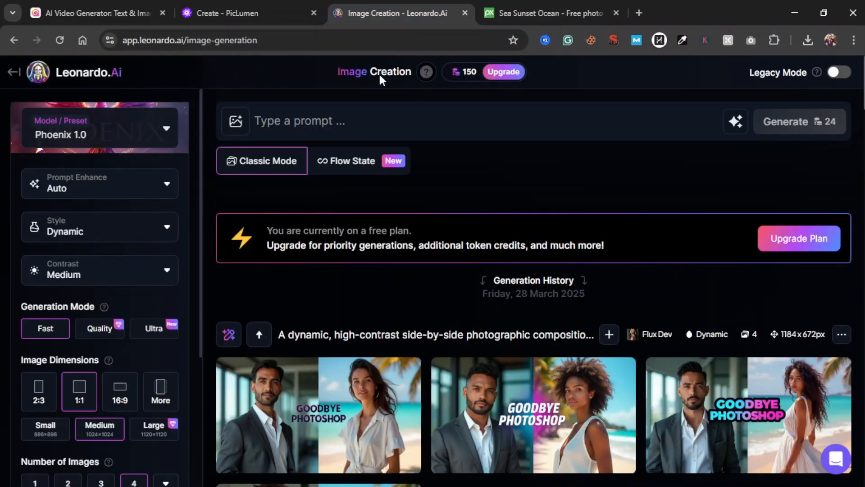
pyautogui.moveTo(465, 88)
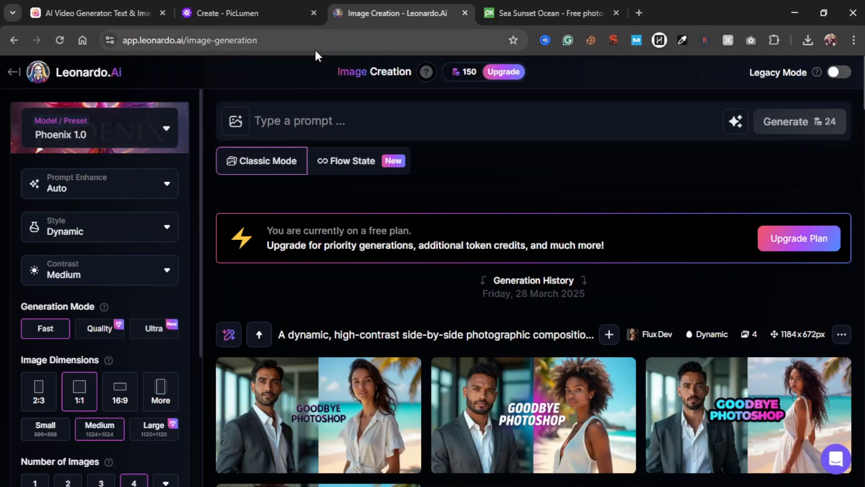
pyautogui.click(286, 5)
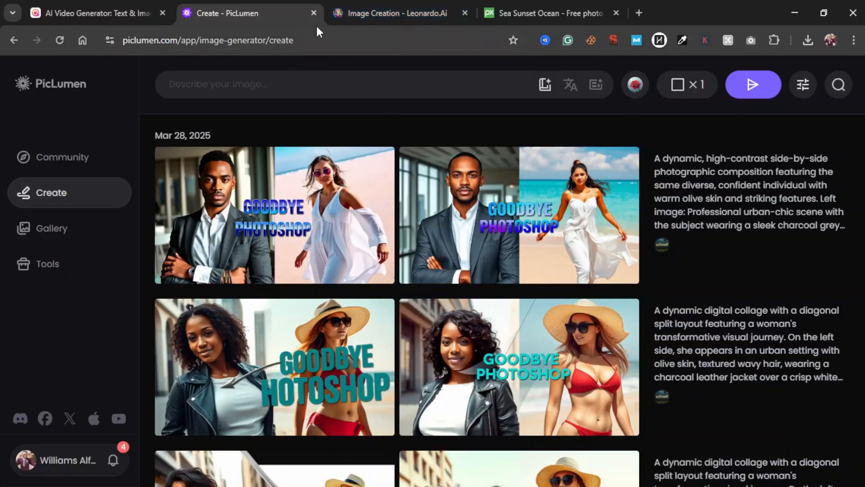
pyautogui.click(343, 25)
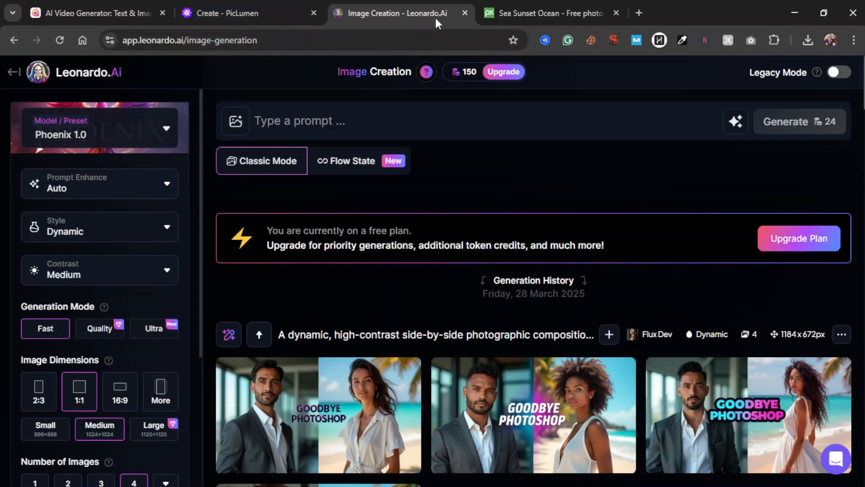
pyautogui.click(494, 12)
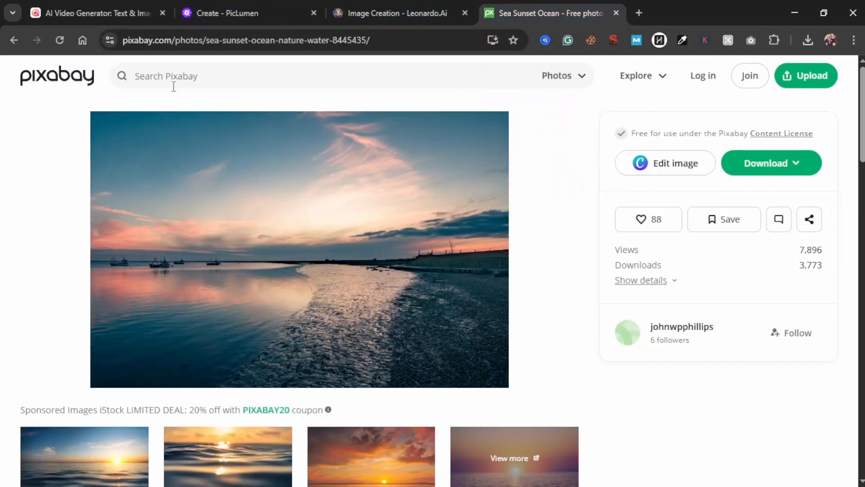
pyautogui.click(251, 9)
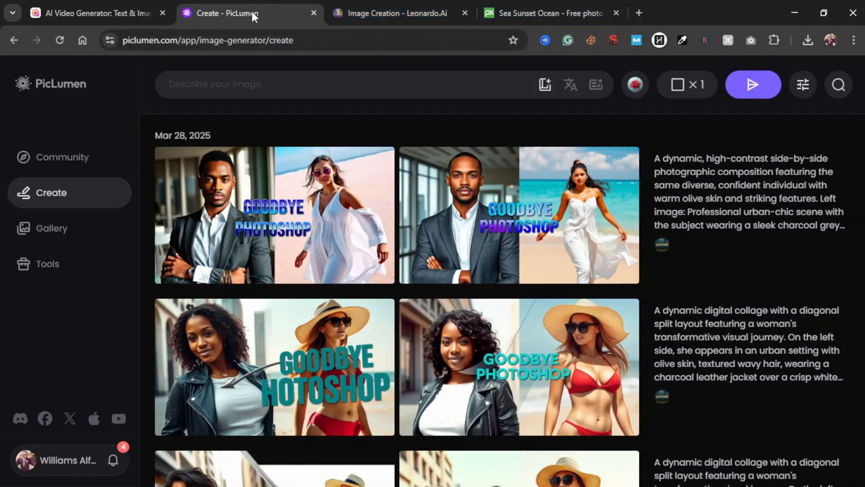
pyautogui.click(97, 13)
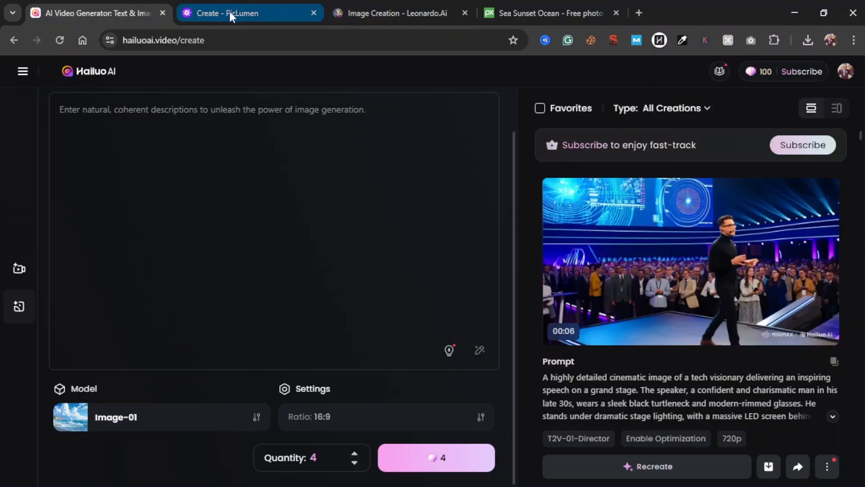
# Switch to PicLumen and select the PicLumen Realistic V2 model for image generation.
pyautogui.moveTo(229, 12)
pyautogui.click(280, 11)
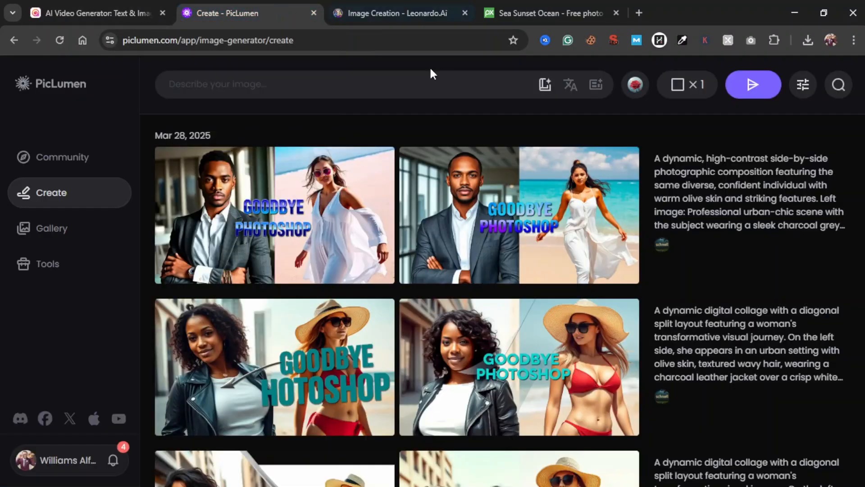
pyautogui.click(636, 86)
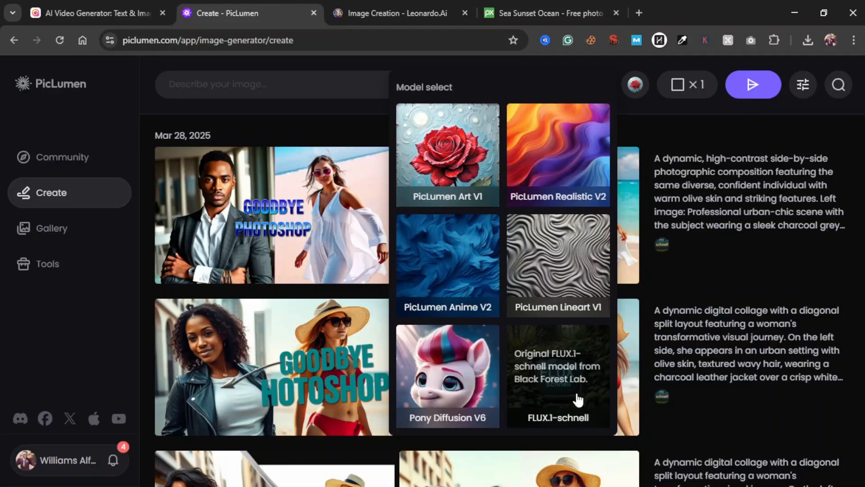
pyautogui.click(595, 153)
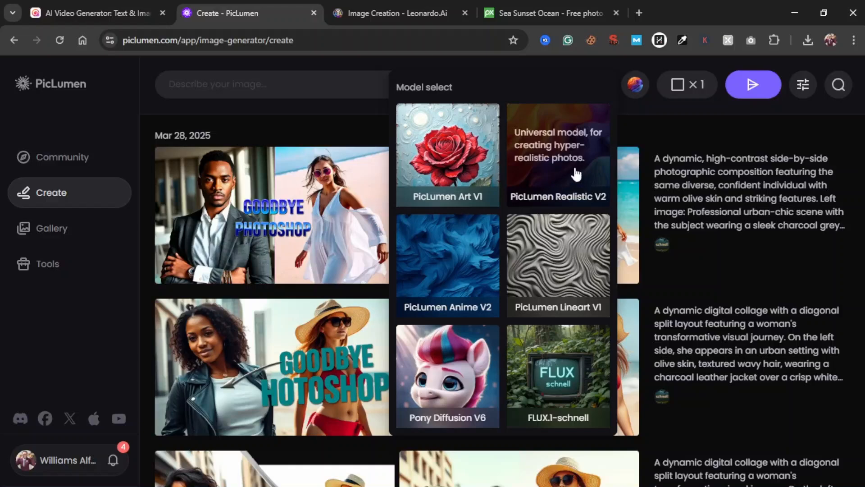
# Set the aspect ratio to 16:9 and the images per batch to 2.
pyautogui.click(678, 90)
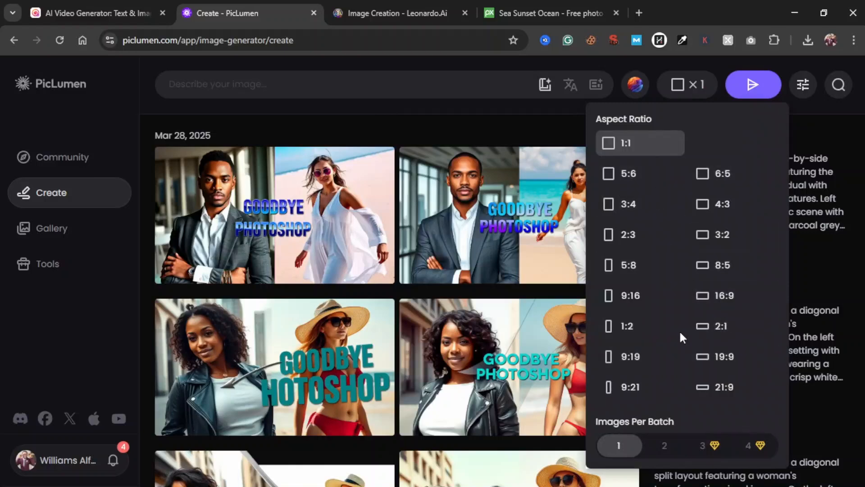
pyautogui.click(734, 297)
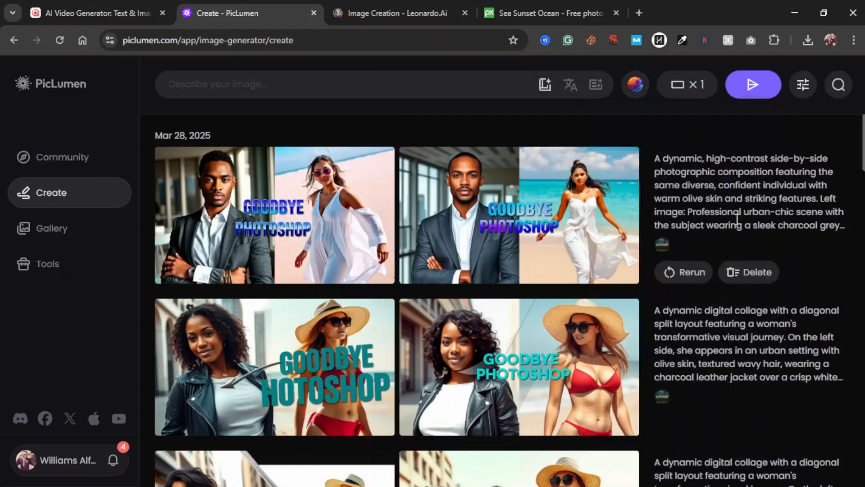
pyautogui.click(700, 87)
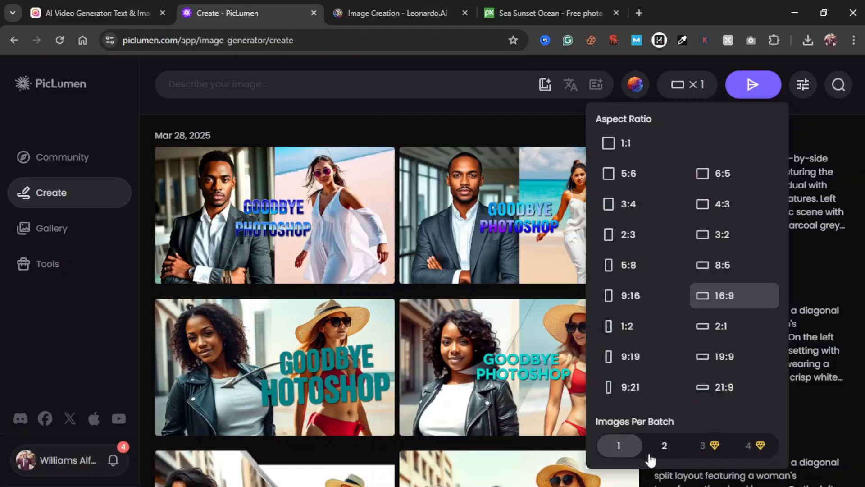
pyautogui.click(666, 447)
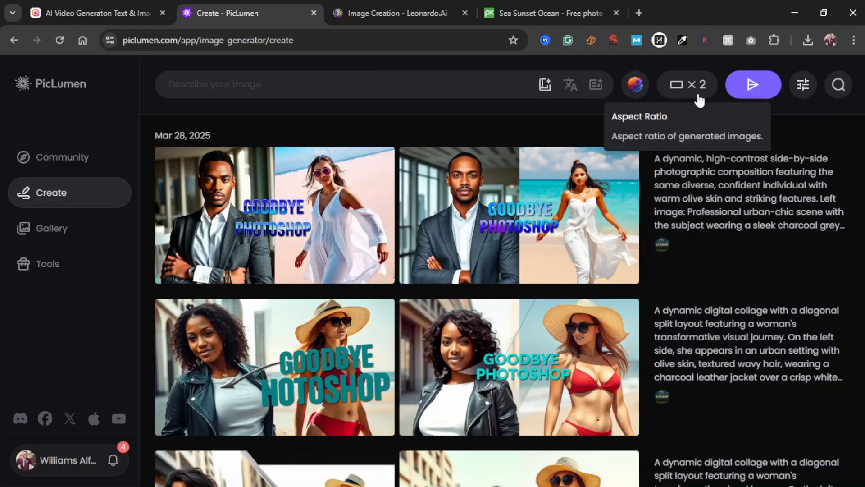
# Switch to Hailuo AI, set the image quantity to 2 and look at the available models.
pyautogui.click(72, 5)
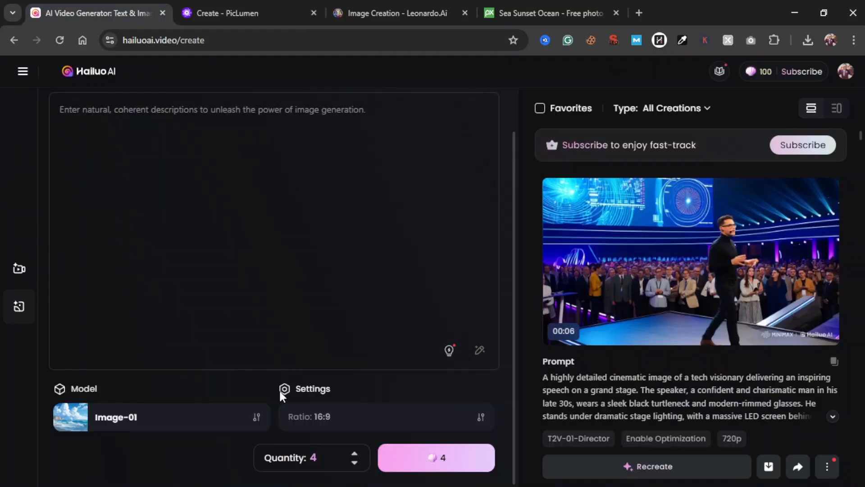
pyautogui.click(354, 463)
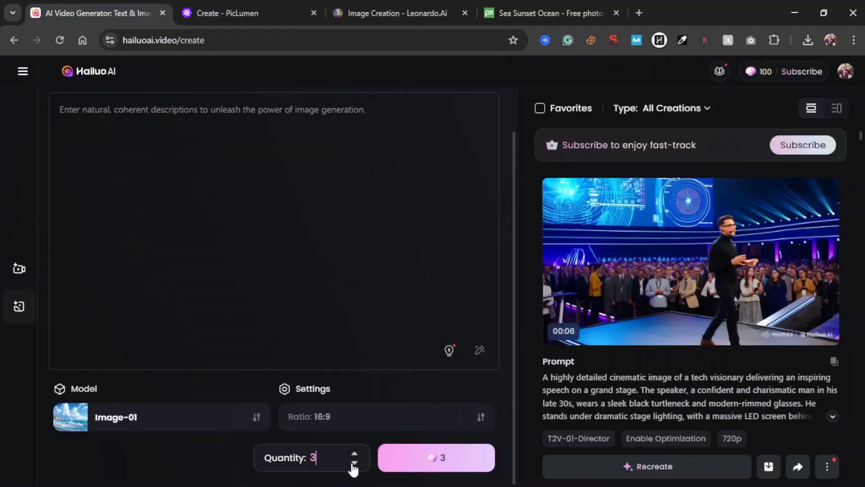
pyautogui.click(354, 463)
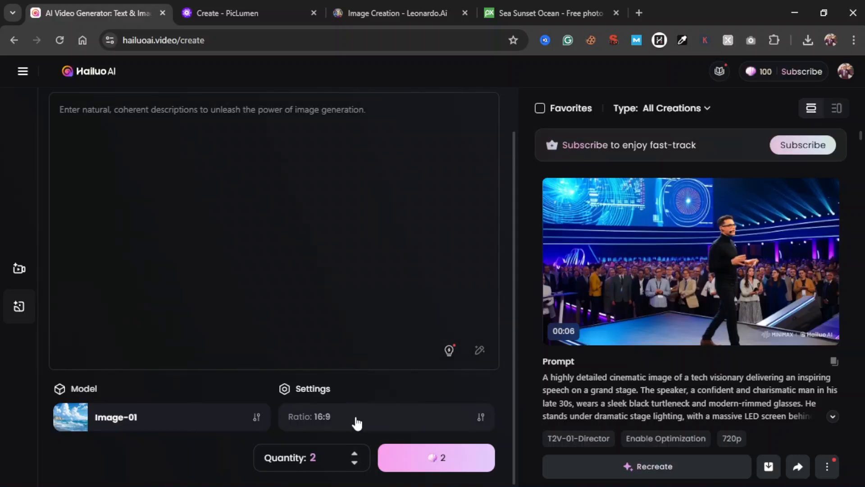
pyautogui.click(190, 431)
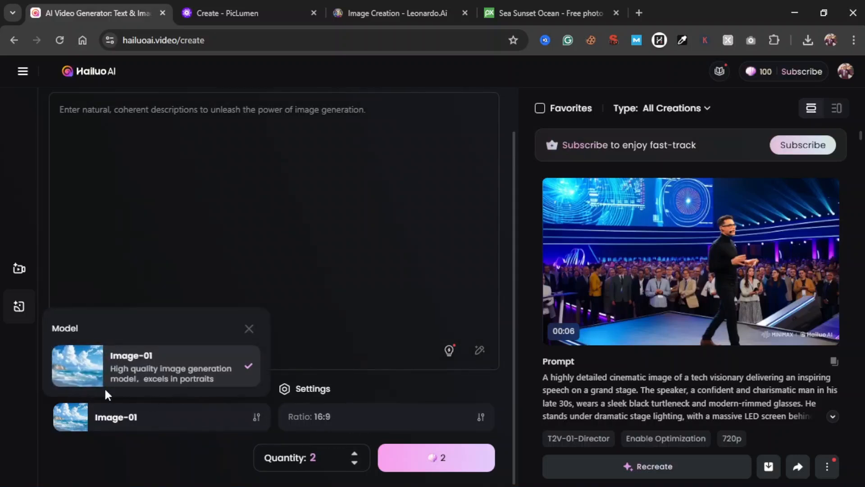
pyautogui.click(270, 221)
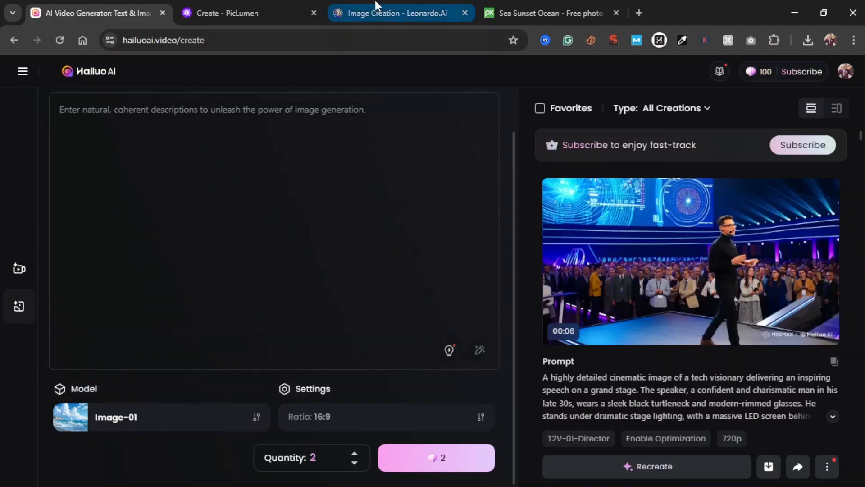
# Switch to Leonardo.Ai and generate a prompt from the photo bird-7917250_960_720.jpg with Describe With AI.
pyautogui.moveTo(428, 4)
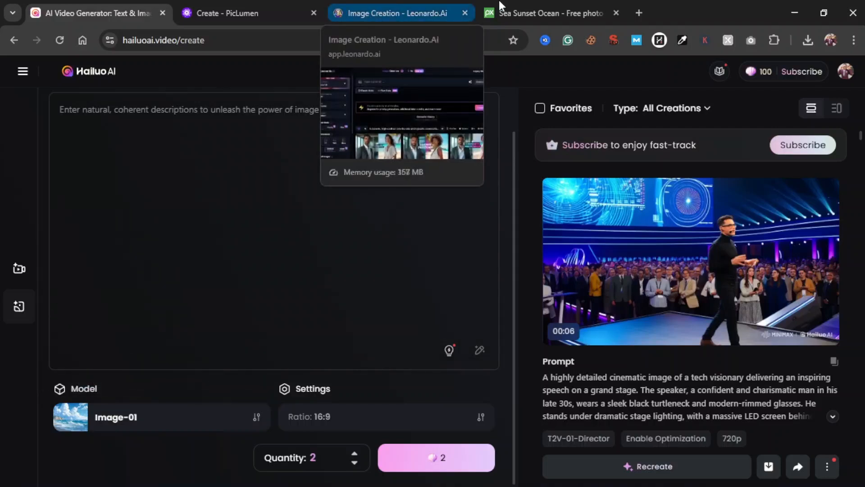
pyautogui.click(395, 4)
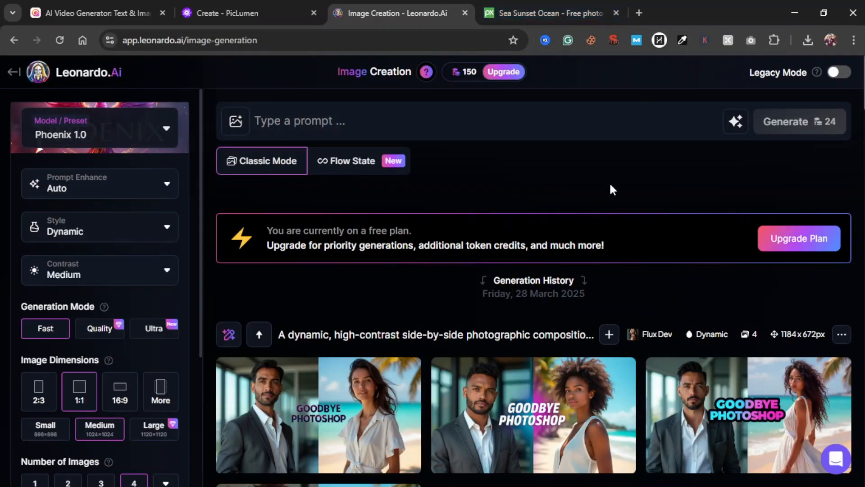
pyautogui.click(740, 127)
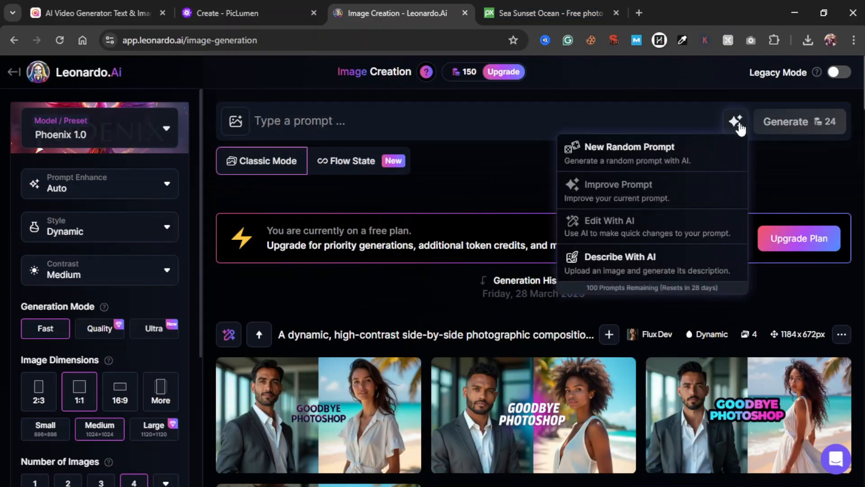
pyautogui.click(656, 271)
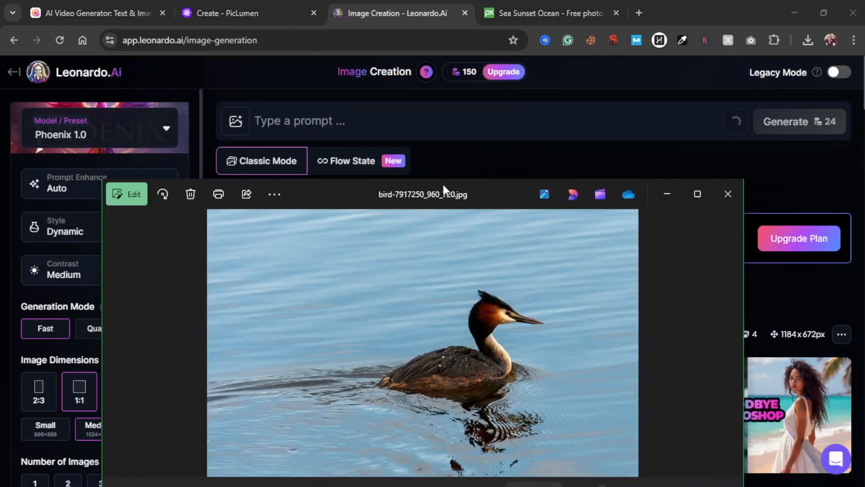
# Compare the bird reference photo with the generated description, and minimize the photo window.
pyautogui.moveTo(444, 187); pyautogui.dragTo(444, 136)
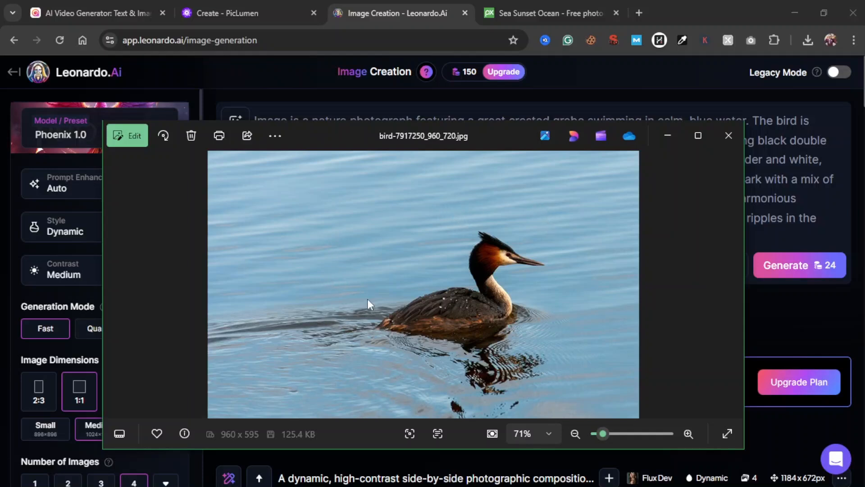
pyautogui.moveTo(500, 137); pyautogui.dragTo(521, 152)
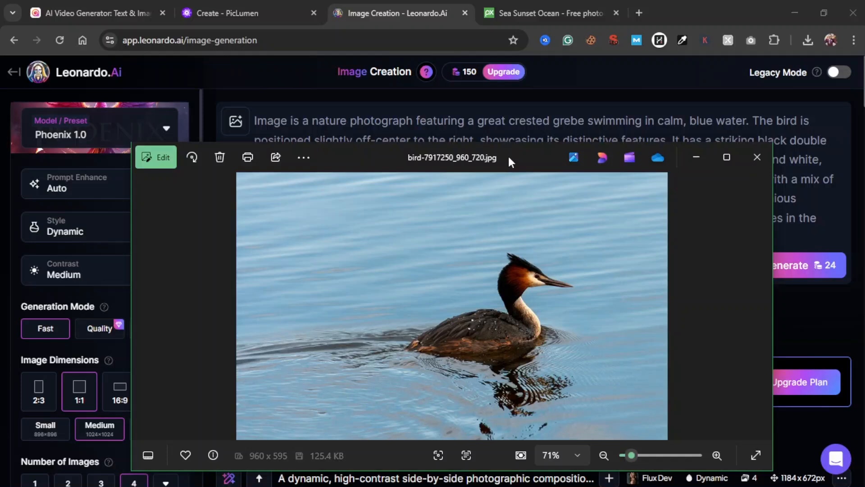
pyautogui.moveTo(508, 161); pyautogui.dragTo(497, 126)
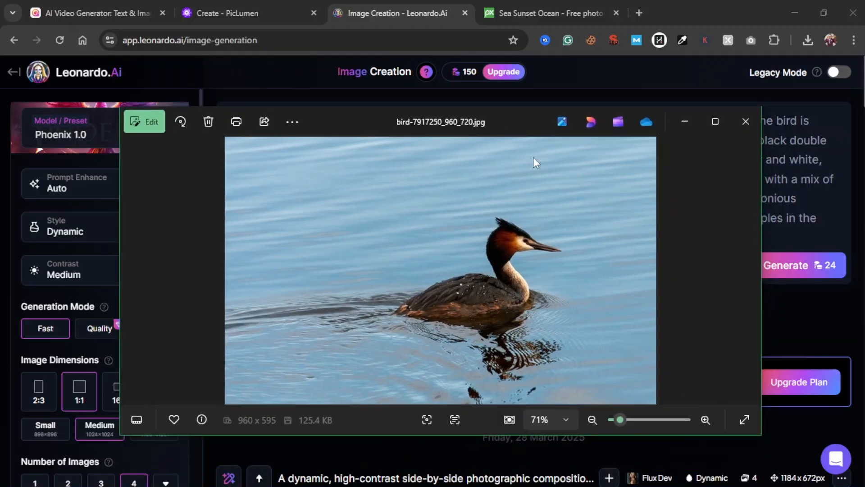
pyautogui.click(696, 130)
pyautogui.moveTo(262, 12)
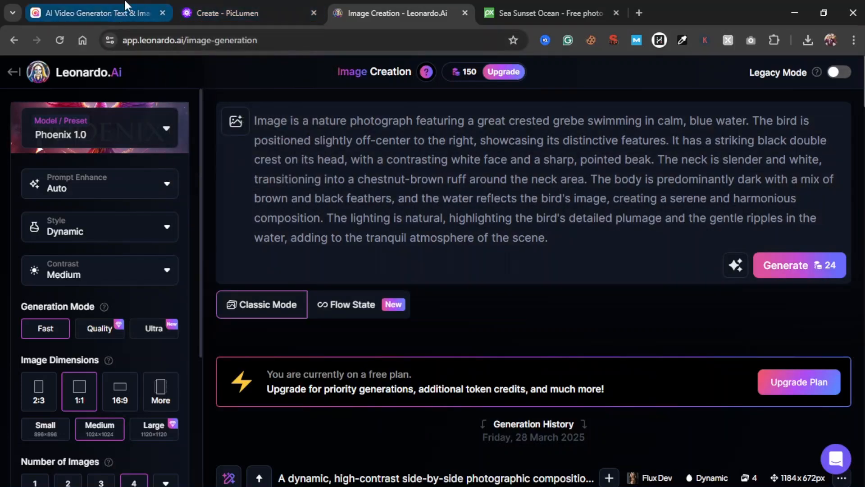
pyautogui.moveTo(163, 19)
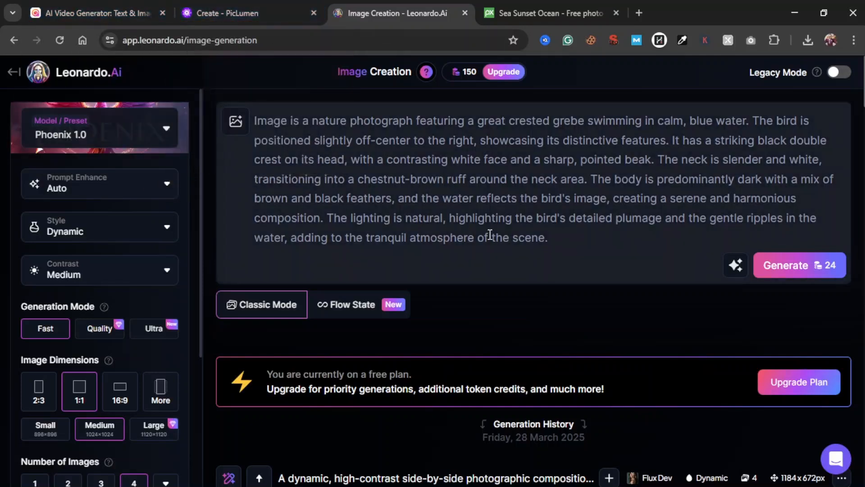
# Replace the prompt's opening words "Image is a" with "A" so it starts with "A nature photograph".
pyautogui.click(307, 122)
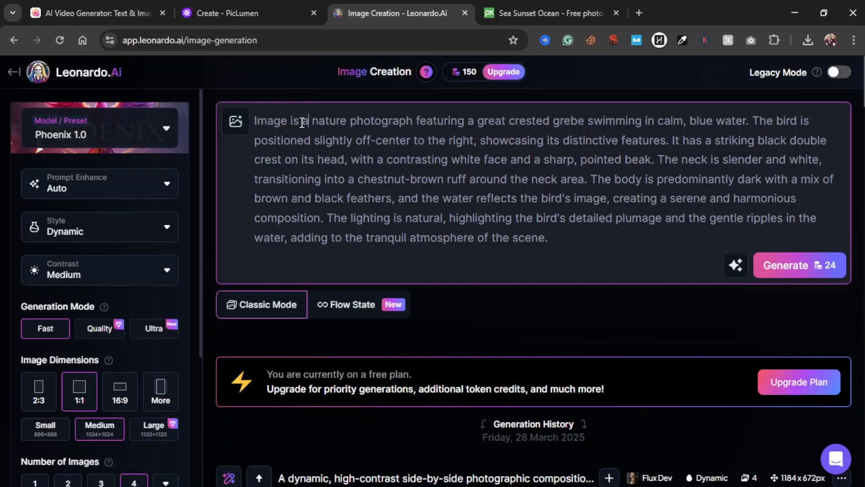
pyautogui.moveTo(307, 121); pyautogui.dragTo(235, 121)
pyautogui.press('BackSpace')
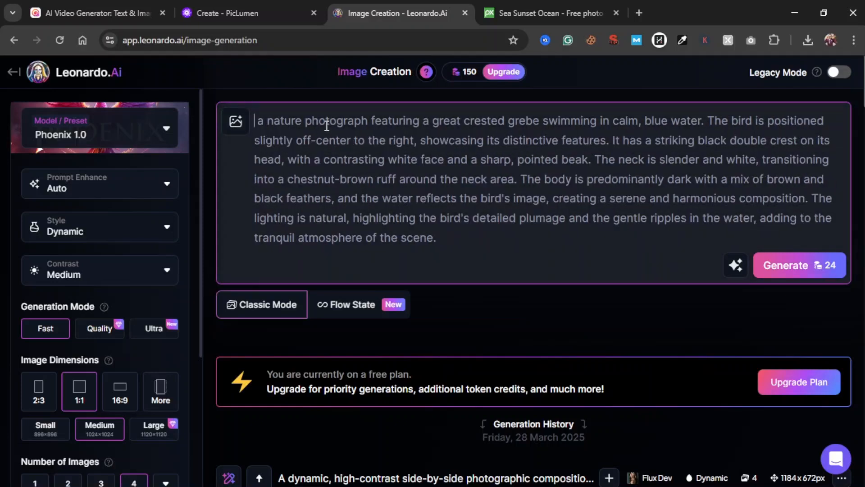
pyautogui.press('Delete')
pyautogui.hotkey('shift', 'Right')
pyautogui.write('A')
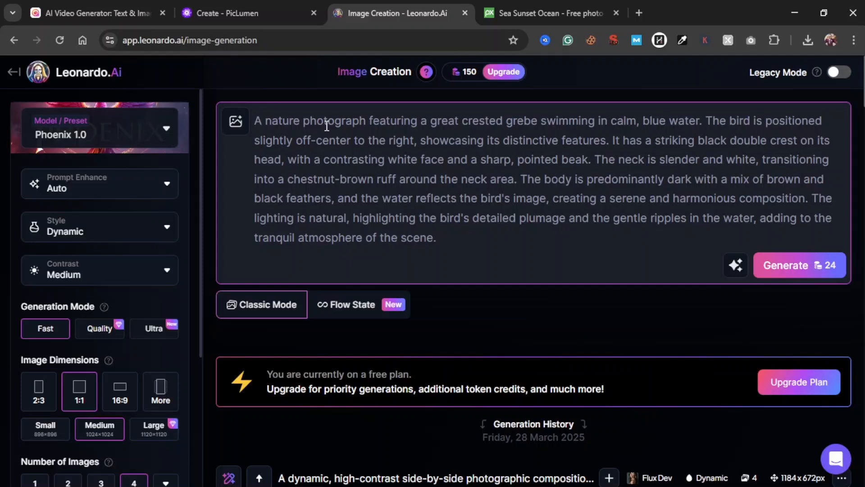
# Select the entire great crested grebe prompt and copy it.
pyautogui.moveTo(257, 124); pyautogui.dragTo(391, 181)
pyautogui.click(392, 183)
pyautogui.moveTo(460, 241); pyautogui.dragTo(254, 121)
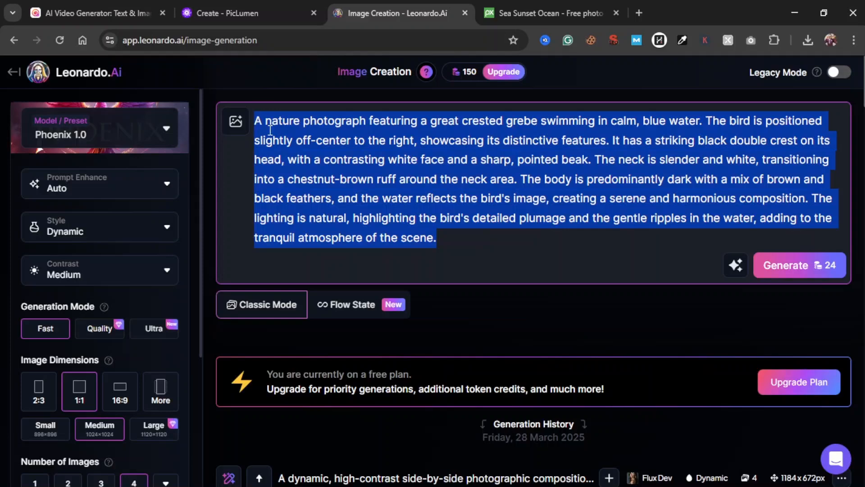
pyautogui.rightClick(280, 133)
pyautogui.click(345, 144)
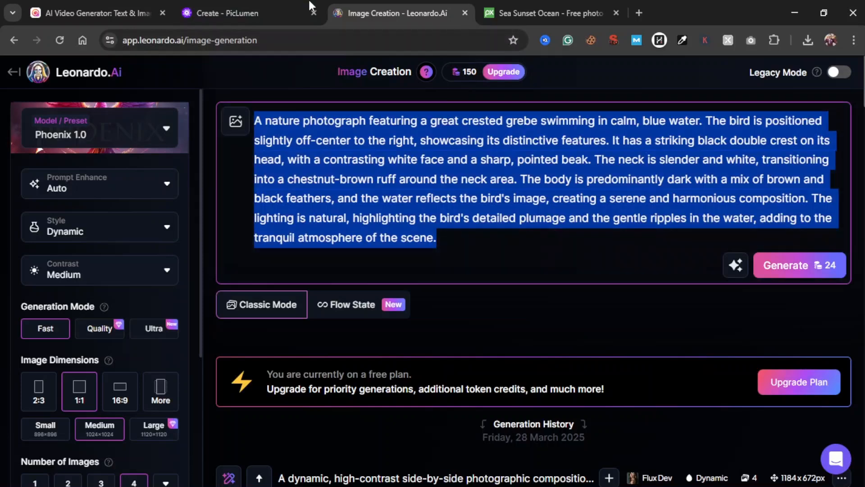
# Paste the copied grebe prompt into the image descriptions of PicLumen and Hailuo AI.
pyautogui.click(243, 12)
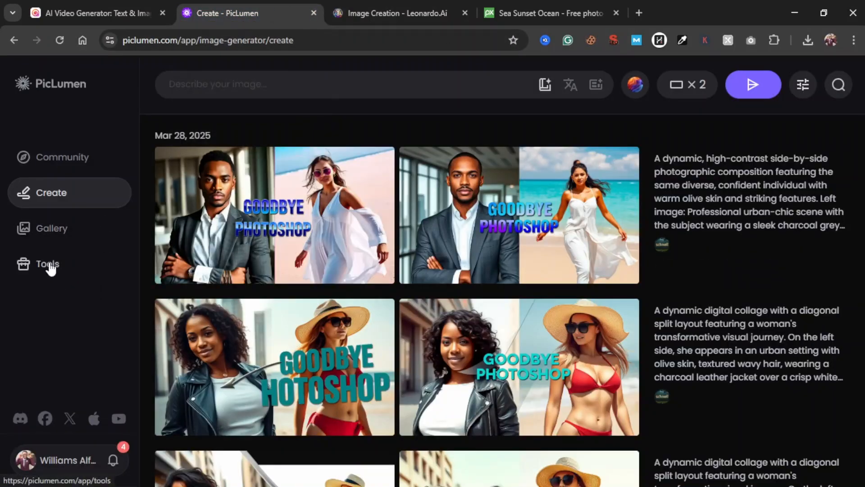
pyautogui.rightClick(305, 83)
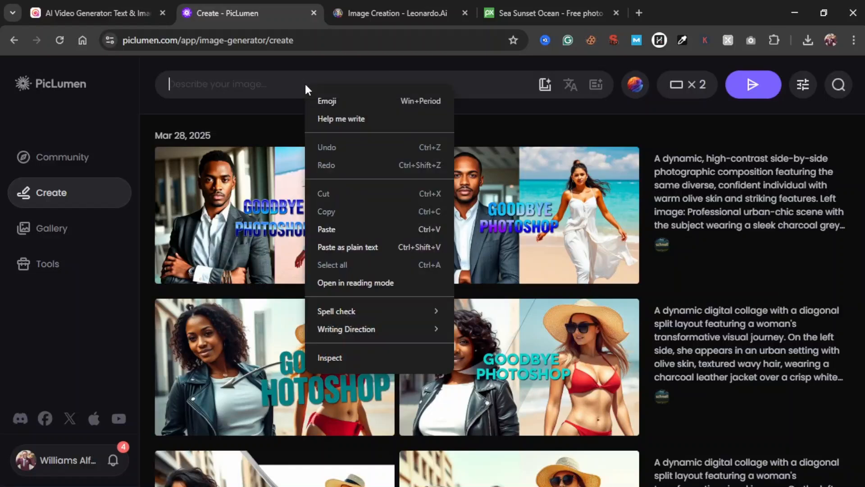
pyautogui.click(331, 229)
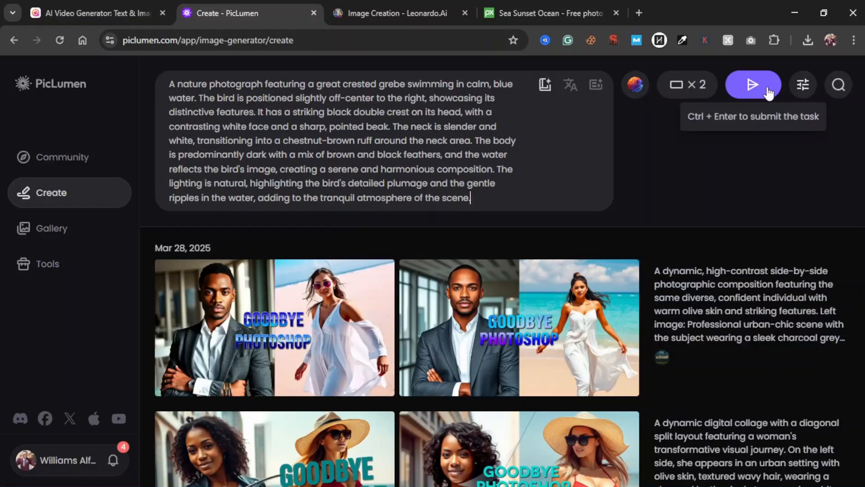
pyautogui.click(135, 11)
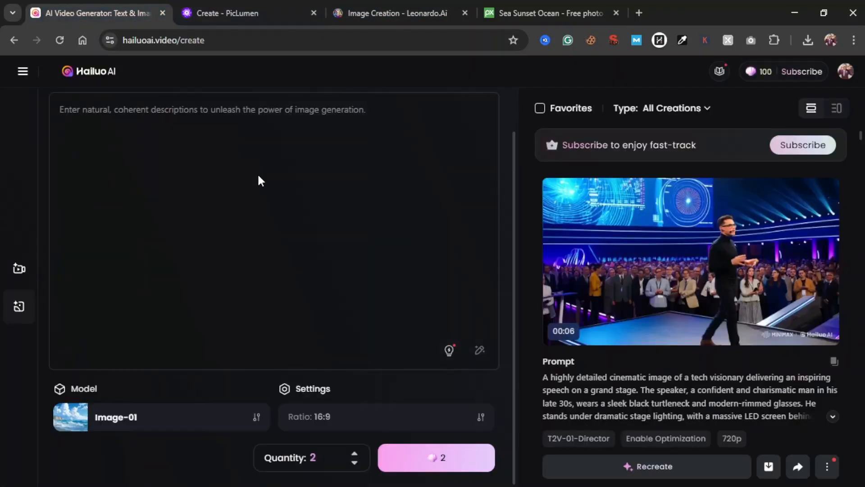
pyautogui.rightClick(192, 122)
pyautogui.click(212, 257)
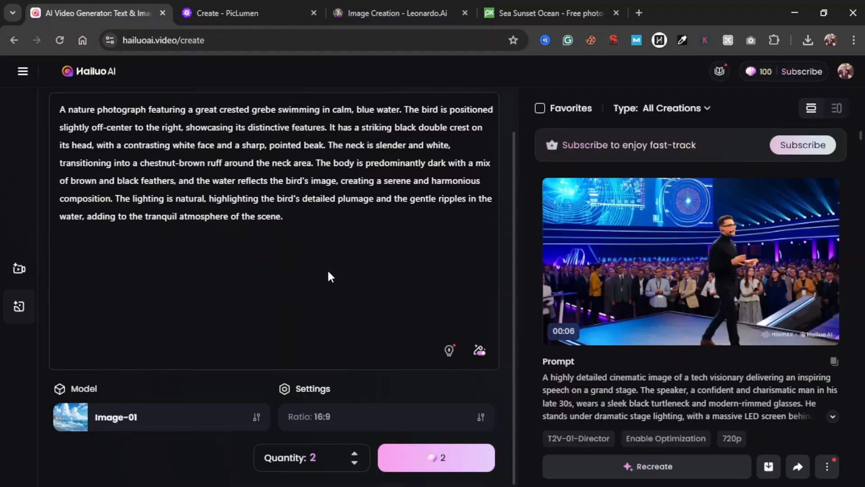
# Look through the public prompts and My Presets in the Preset Library, and close it.
pyautogui.click(450, 351)
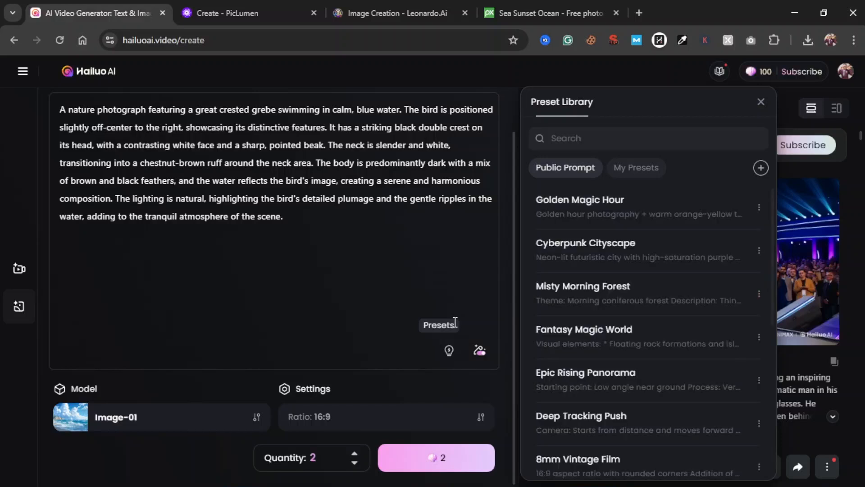
pyautogui.moveTo(636, 216)
pyautogui.click(637, 179)
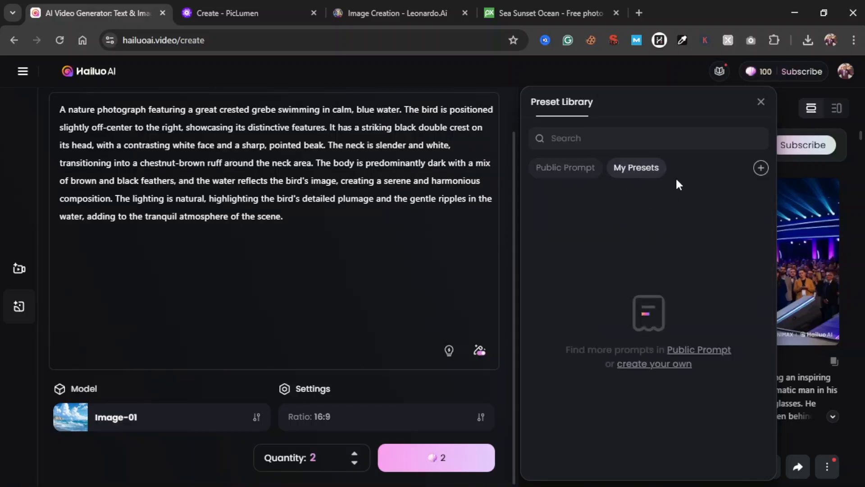
pyautogui.click(292, 219)
pyautogui.click(761, 104)
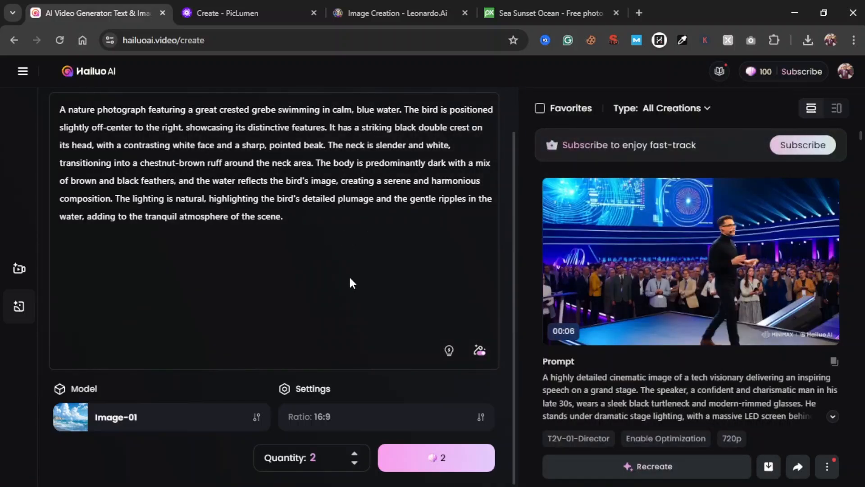
# Turn off Hailuo AI's automatic prompt refinement and compare it with the prompt options in PicLumen.
pyautogui.click(480, 354)
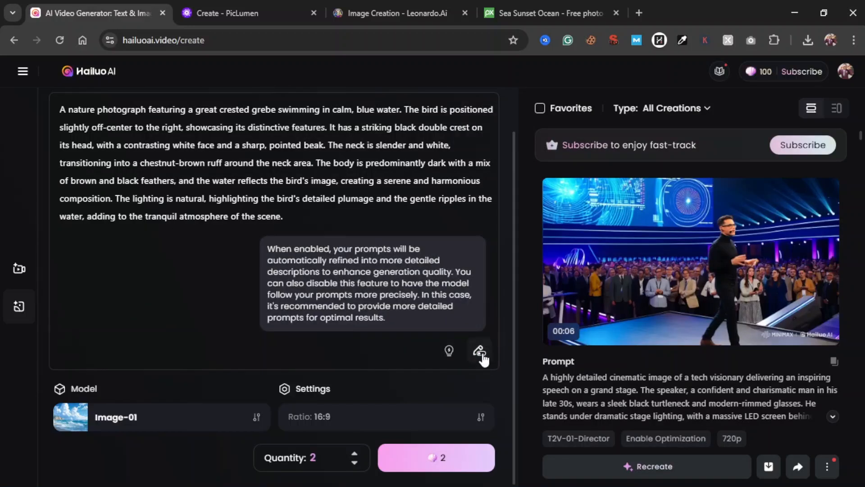
pyautogui.click(276, 4)
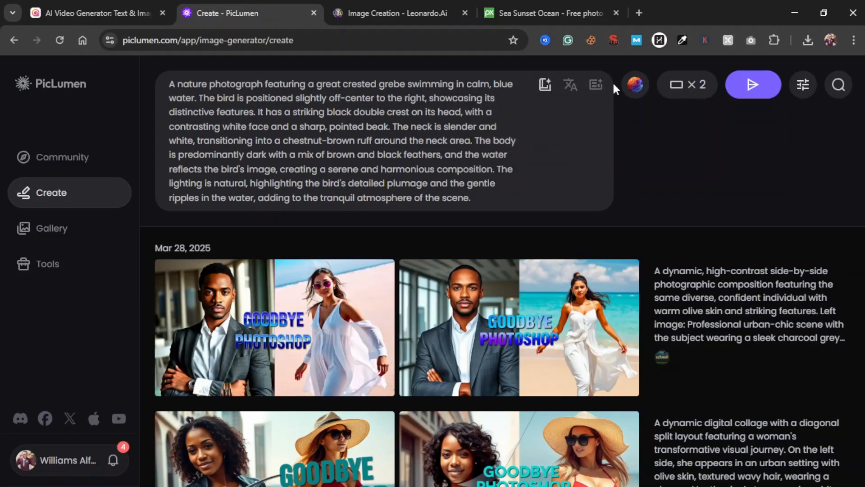
pyautogui.click(91, 13)
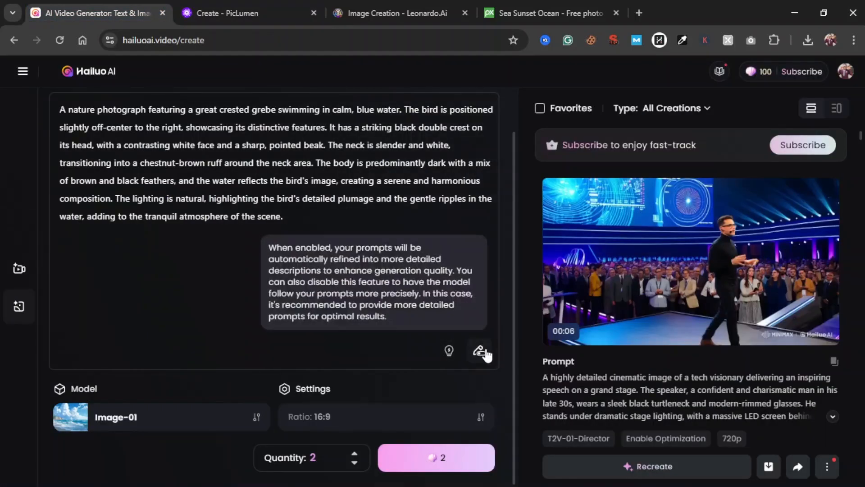
pyautogui.click(242, 7)
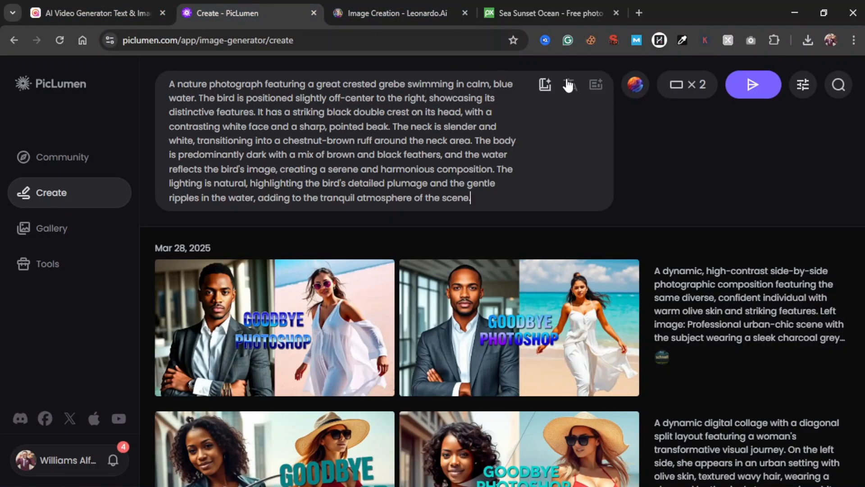
# Generate the grebe images in both Hailuo AI and PicLumen with the current settings.
pyautogui.click(112, 6)
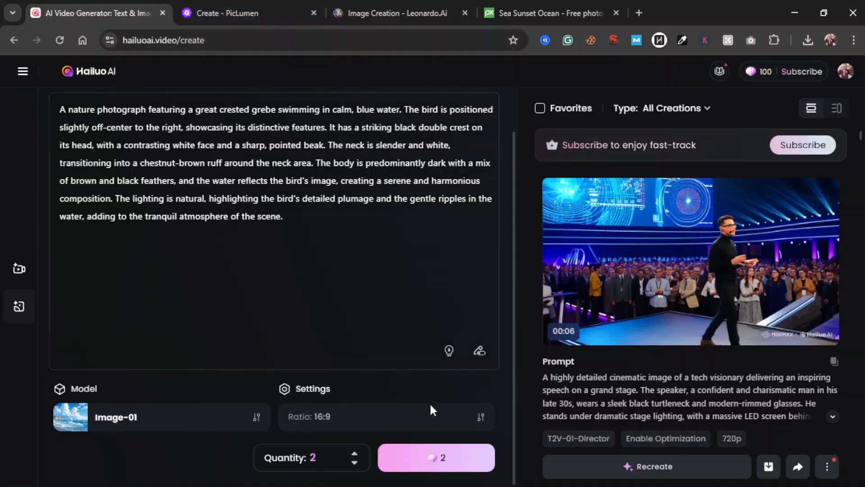
pyautogui.click(244, 7)
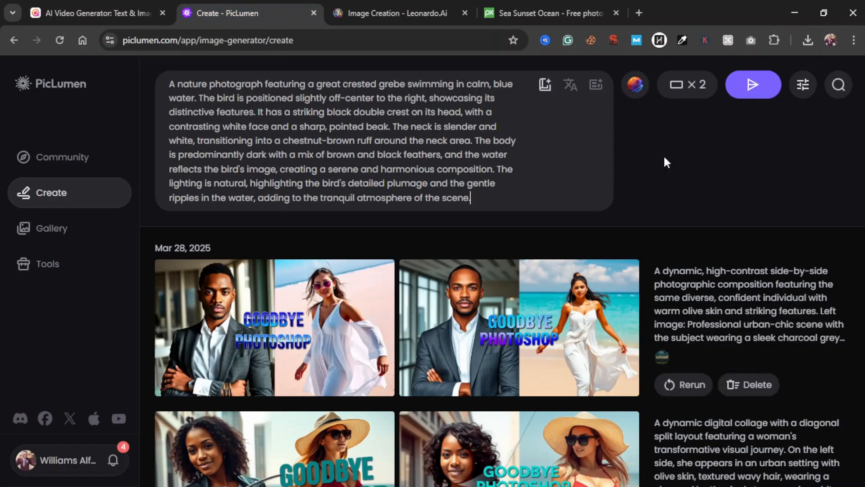
pyautogui.click(751, 84)
pyautogui.click(104, 13)
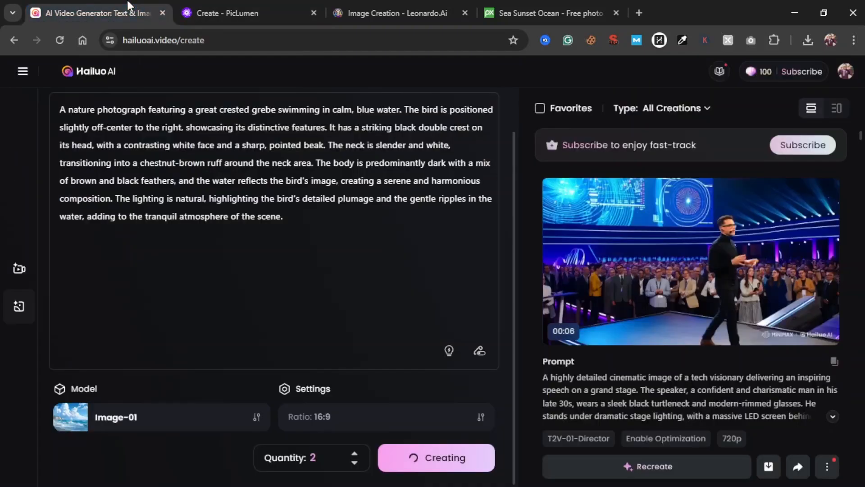
# Switch to PicLumen and examine both generated grebe images in the enlarged view.
pyautogui.click(225, 12)
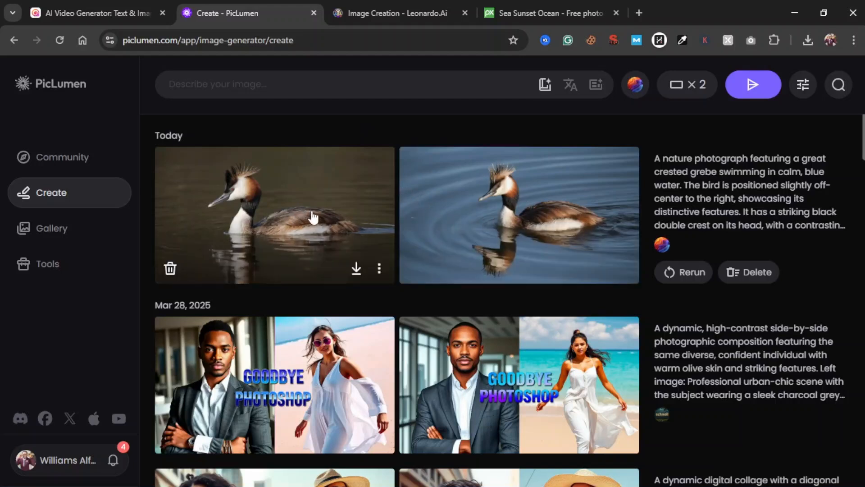
pyautogui.click(490, 187)
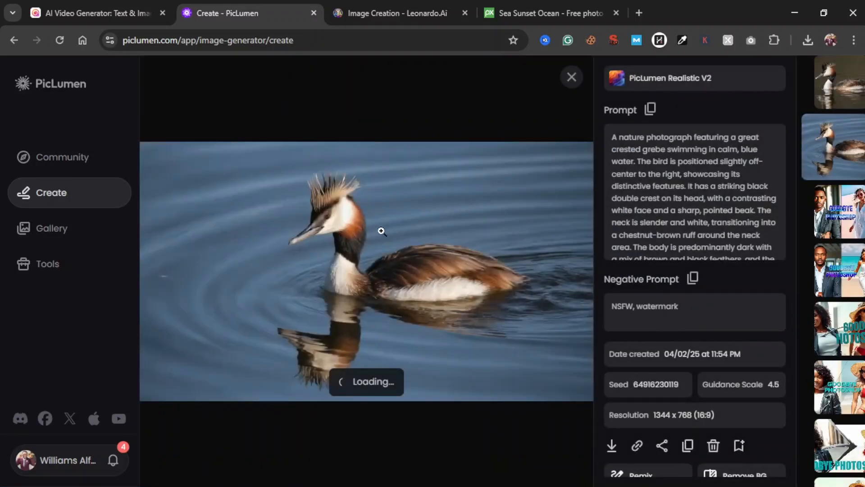
pyautogui.click(343, 224)
pyautogui.click(413, 265)
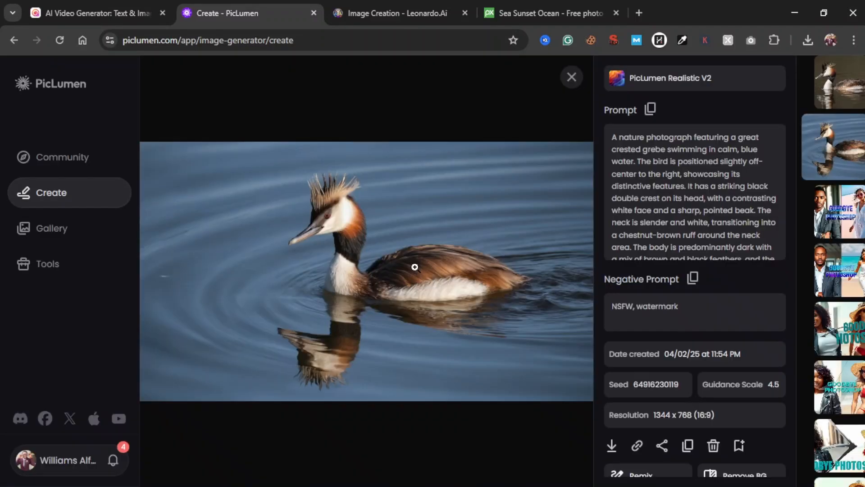
pyautogui.press('Left')
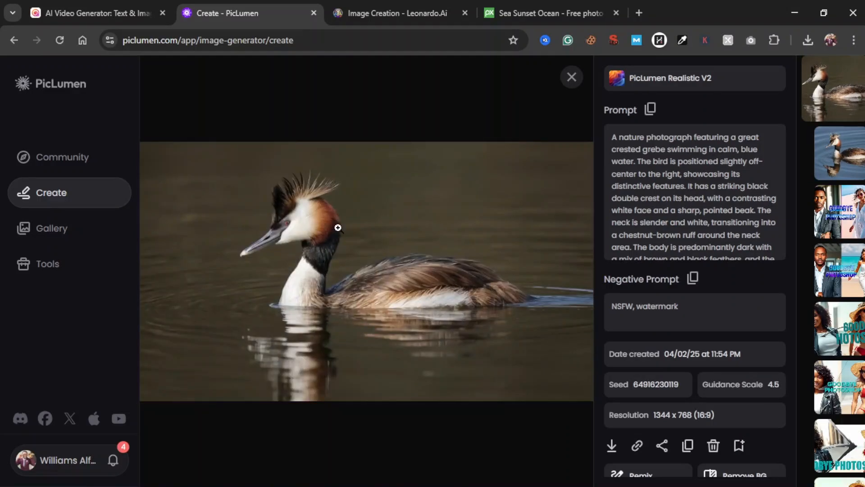
# Switch to Hailuo AI and open its generated grebe image in the detail view.
pyautogui.click(103, 12)
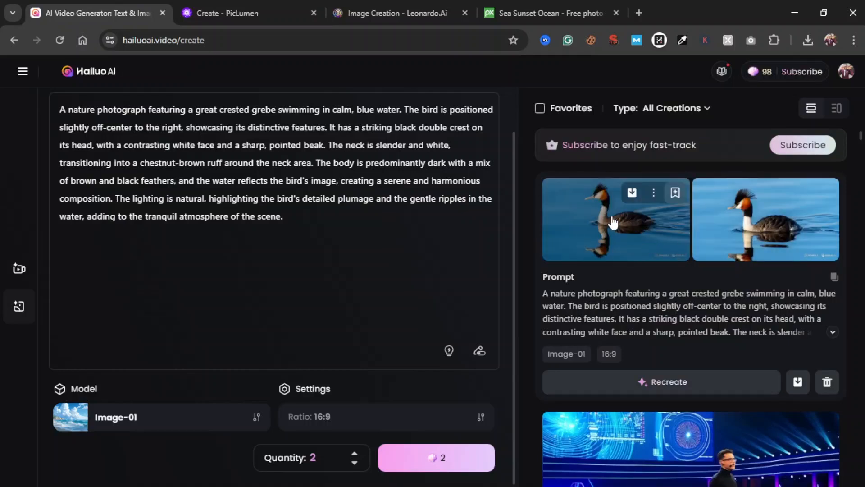
pyautogui.click(721, 235)
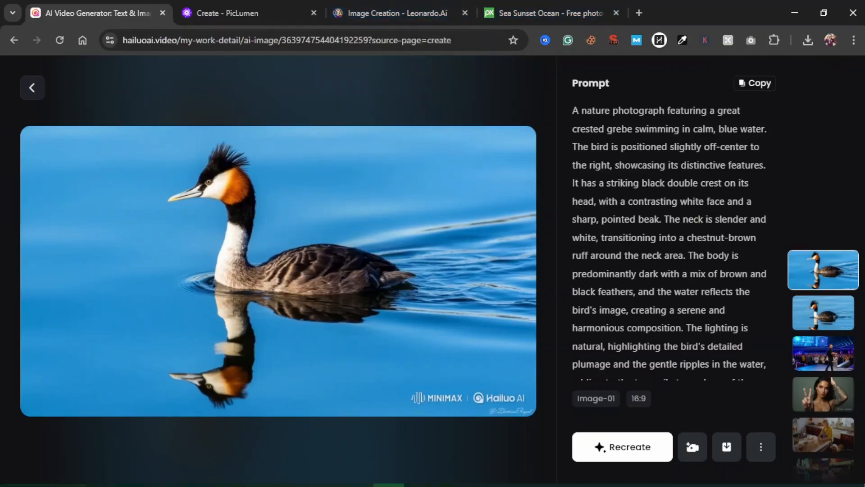
# Open the reference grebe photo and compare it with the Hailuo AI image behind it by moving the photo window aside and back.
pyautogui.click(450, 475)
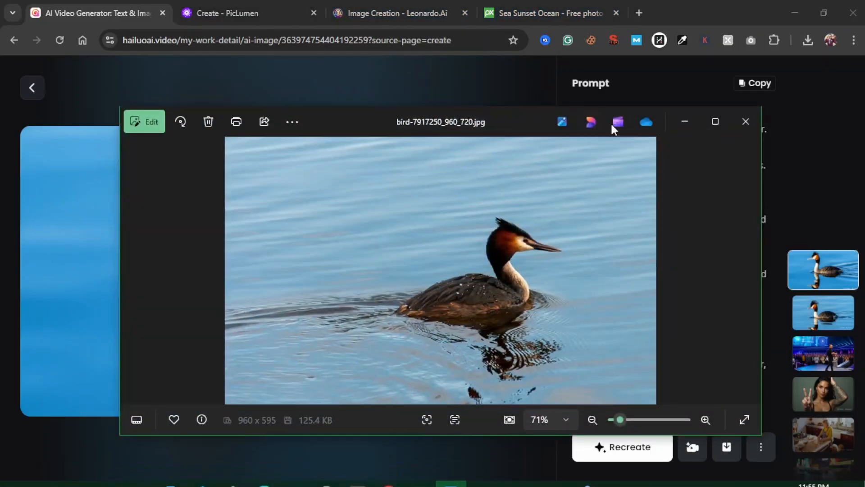
pyautogui.moveTo(435, 129); pyautogui.dragTo(664, 101)
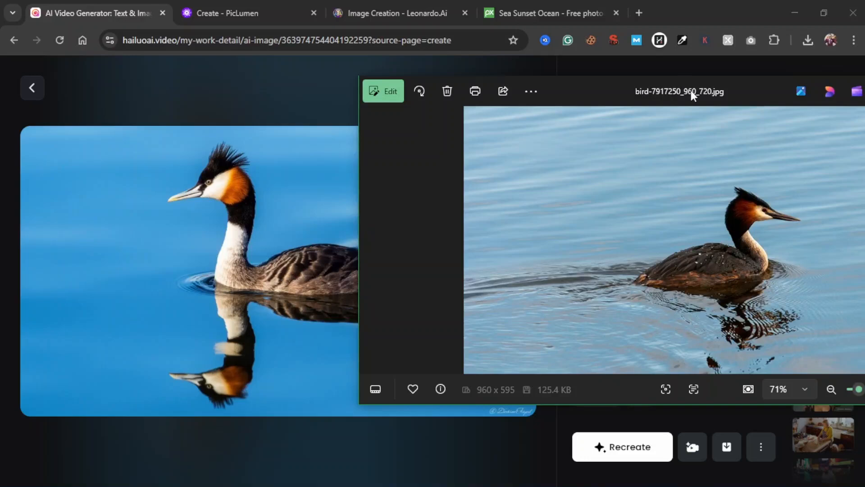
pyautogui.moveTo(691, 90); pyautogui.dragTo(478, 88)
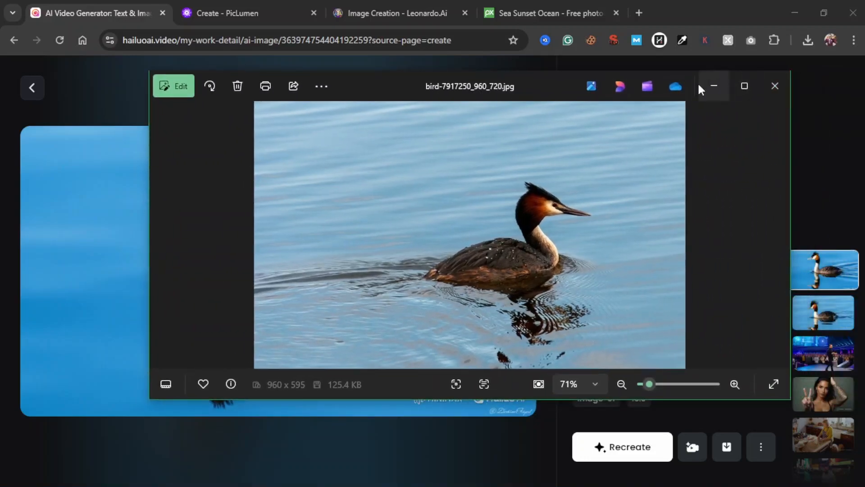
# Compare PicLumen's two enlarged grebe images with the two grebe images generated in Hailuo AI.
pyautogui.click(255, 6)
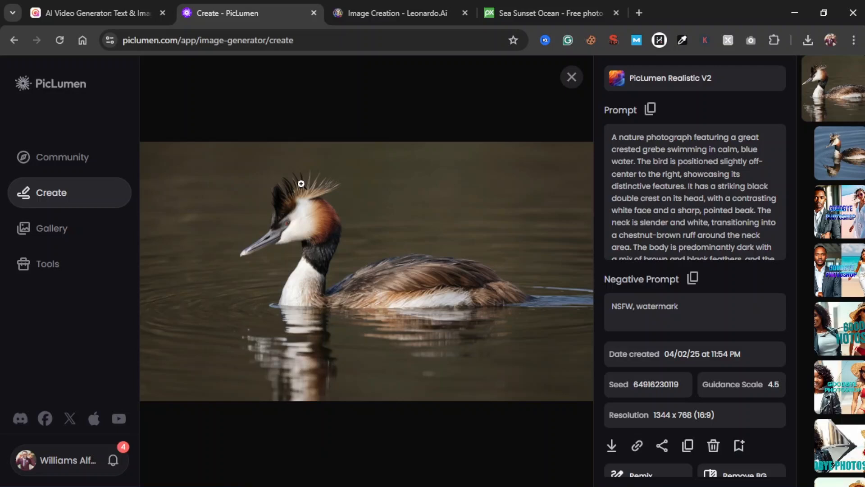
pyautogui.click(302, 230)
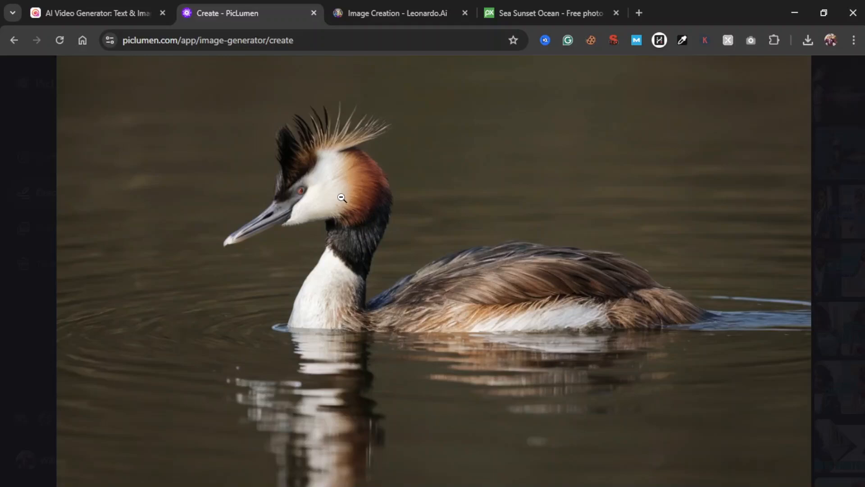
pyautogui.click(126, 9)
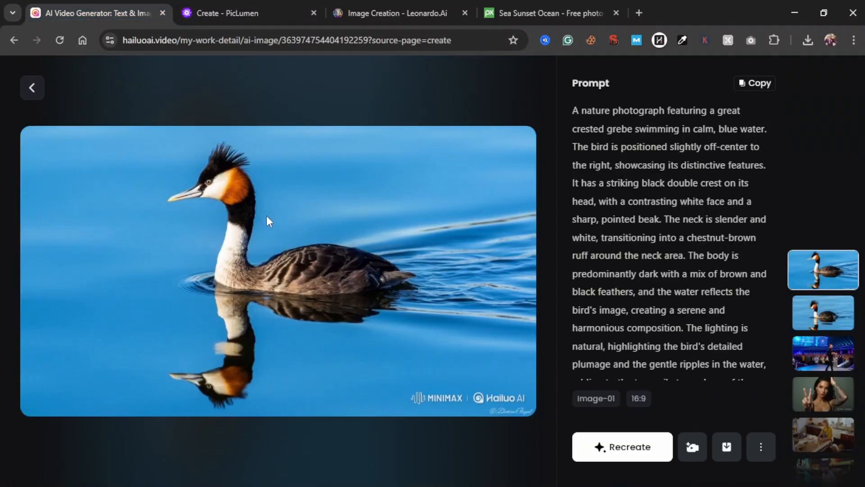
pyautogui.scroll(-1, 358, 263)
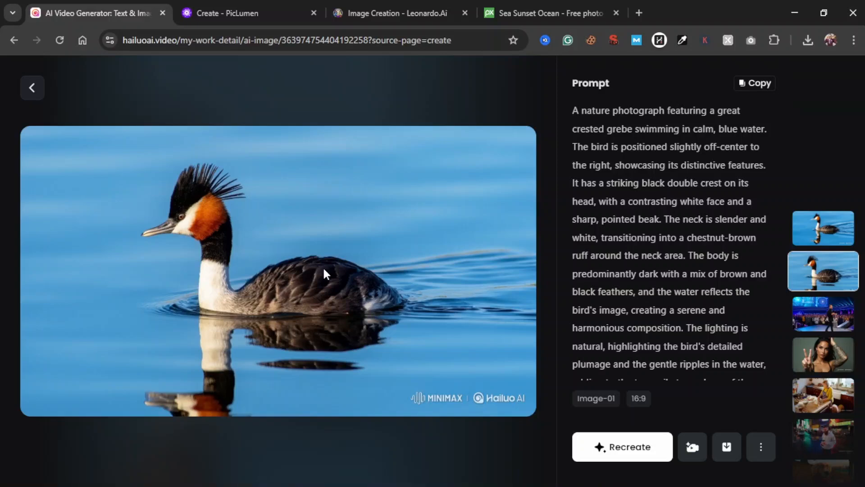
pyautogui.click(239, 13)
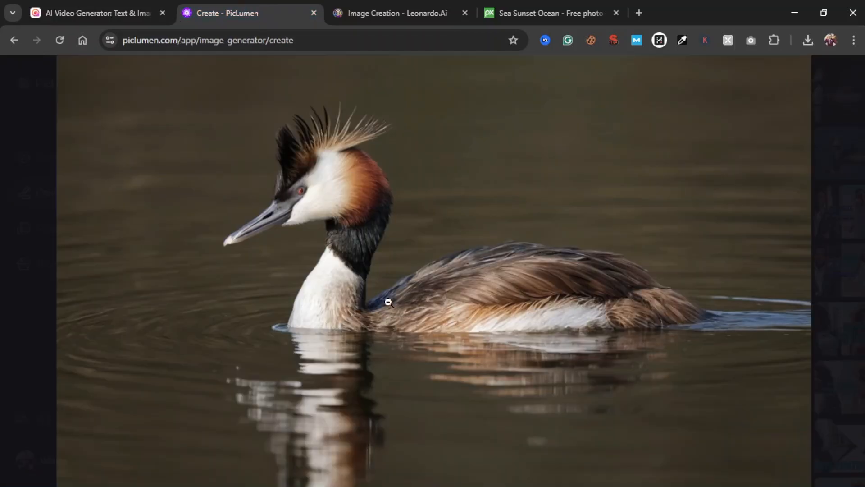
pyautogui.click(403, 222)
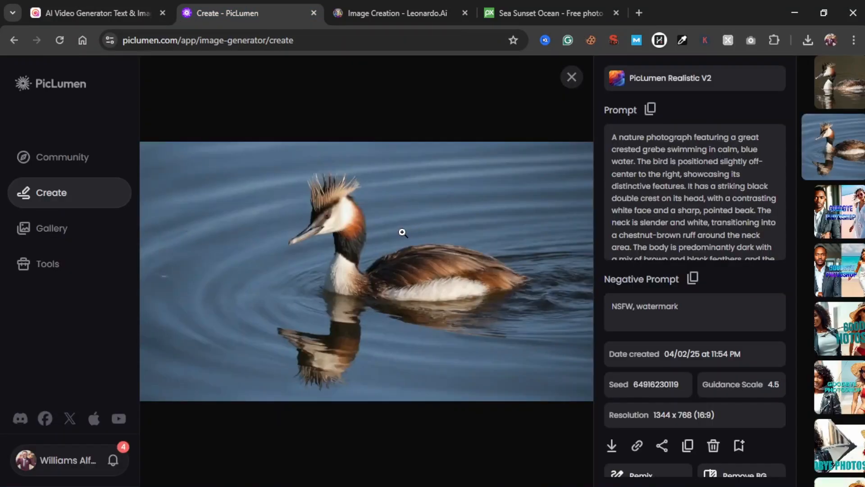
pyautogui.scroll(1, 402, 231)
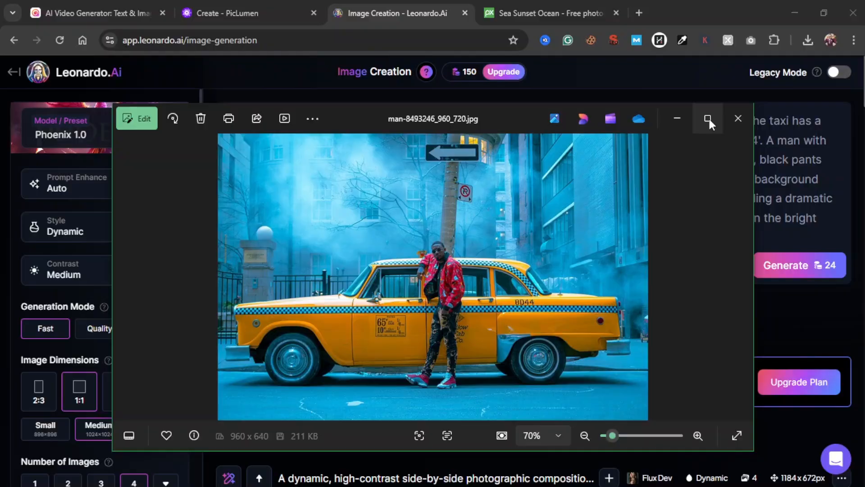
# View the taxi reference photo at full window size, restore it, and copy the entire taxi scene prompt from Leonardo.Ai.
pyautogui.click(708, 118)
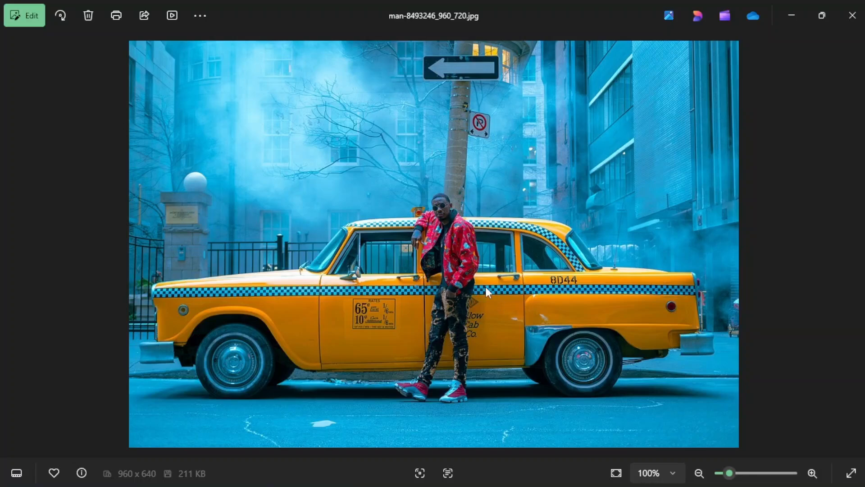
pyautogui.click(822, 15)
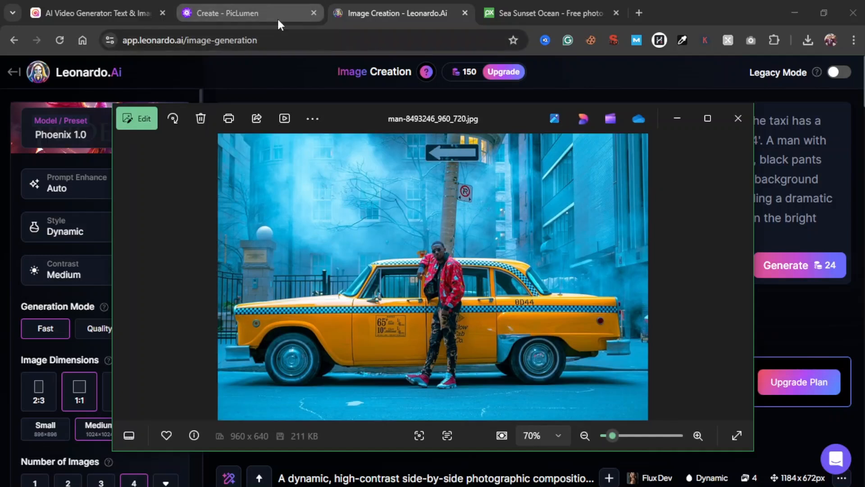
pyautogui.click(396, 3)
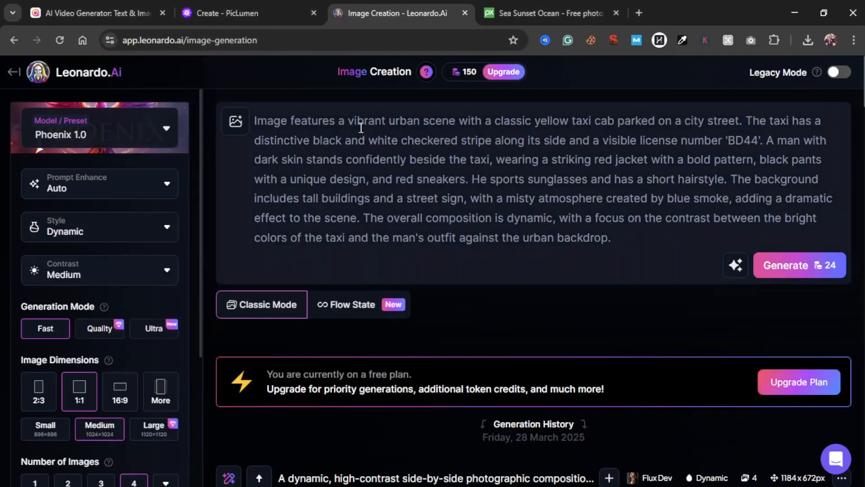
pyautogui.tripleClick(597, 211)
pyautogui.rightClick(591, 194)
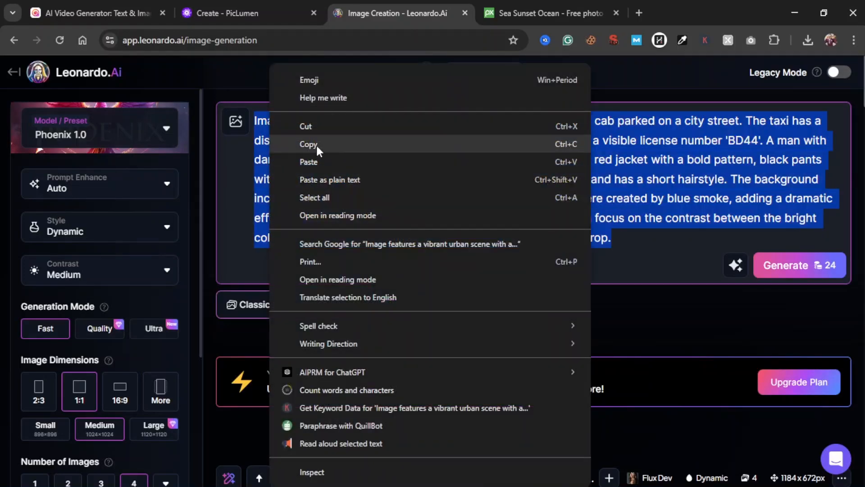
pyautogui.click(317, 145)
# Switch to PicLumen, close the grebe image, and generate images from the copied taxi scene prompt.
pyautogui.click(276, 6)
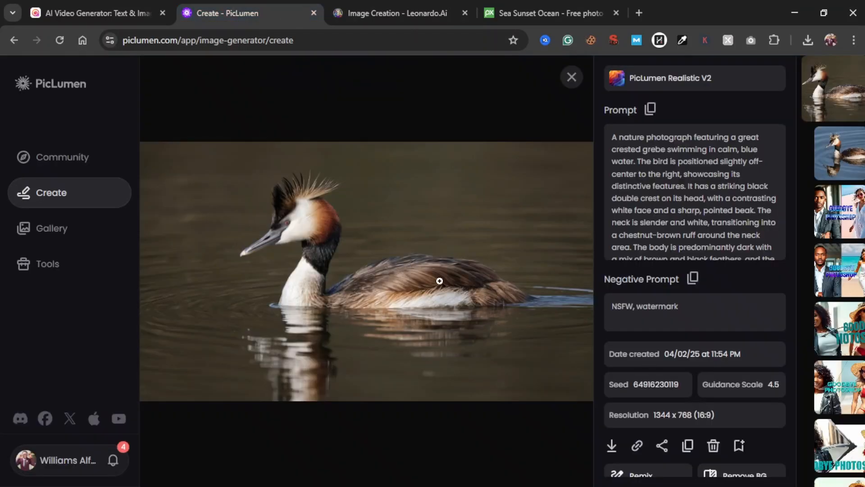
pyautogui.click(564, 82)
pyautogui.hotkey('ctrl', 'v')
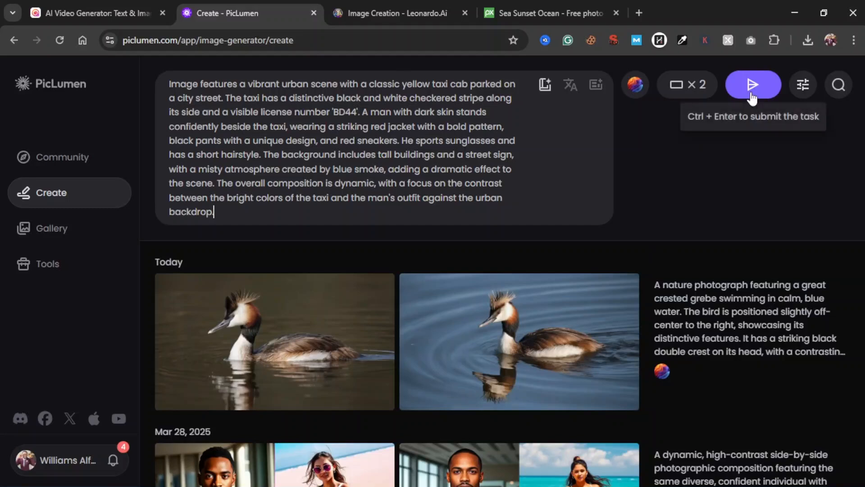
# Switch to Hailuo AI, replace the grebe prompt with the copied taxi scene prompt, and generate two images.
pyautogui.click(133, 5)
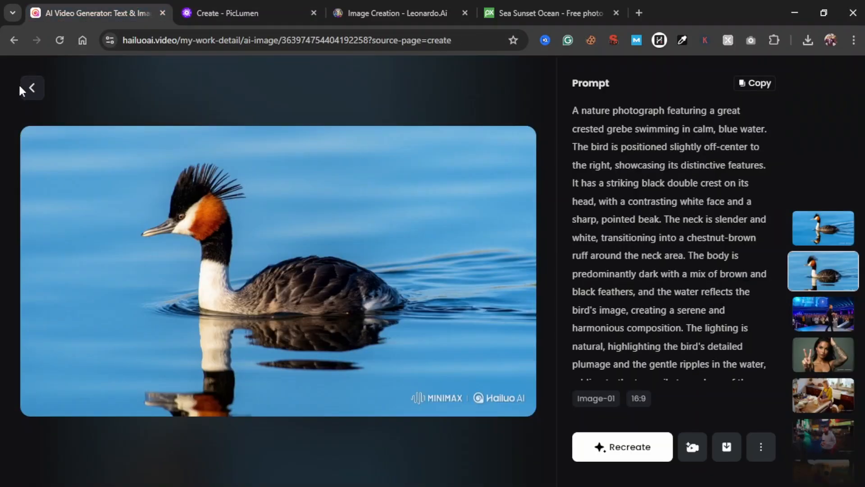
pyautogui.click(31, 88)
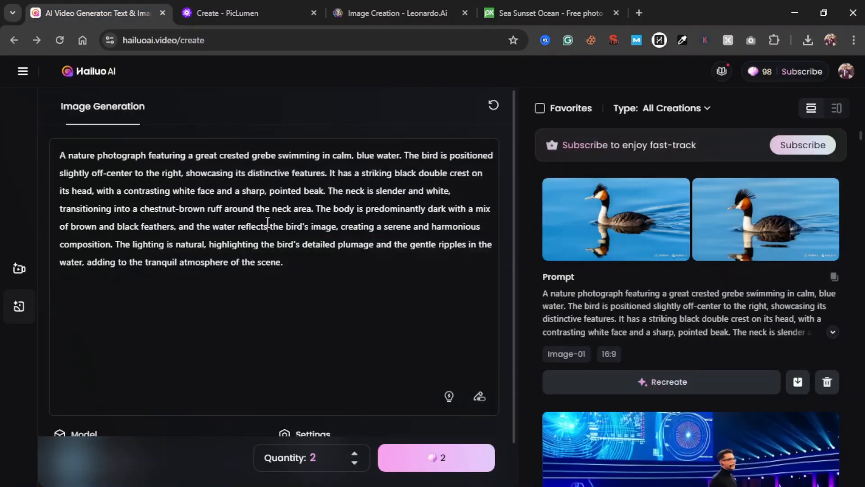
pyautogui.hotkey('ctrl', 'a')
pyautogui.hotkey('ctrl', 'v')
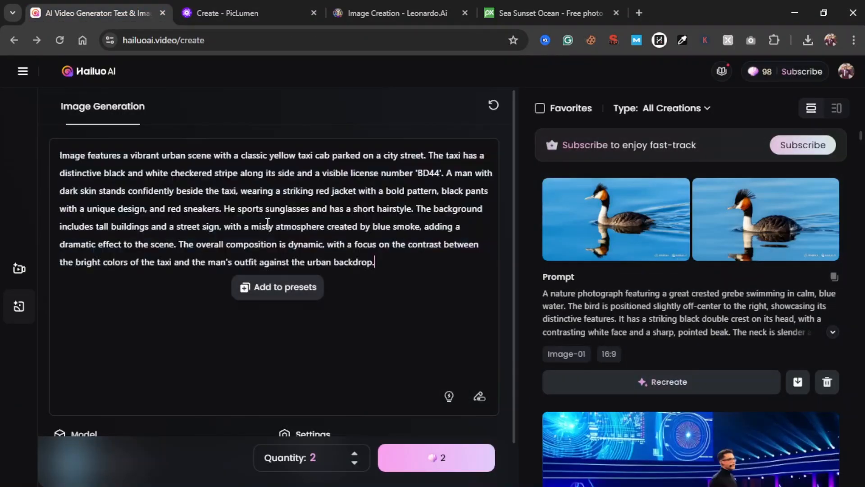
pyautogui.click(440, 456)
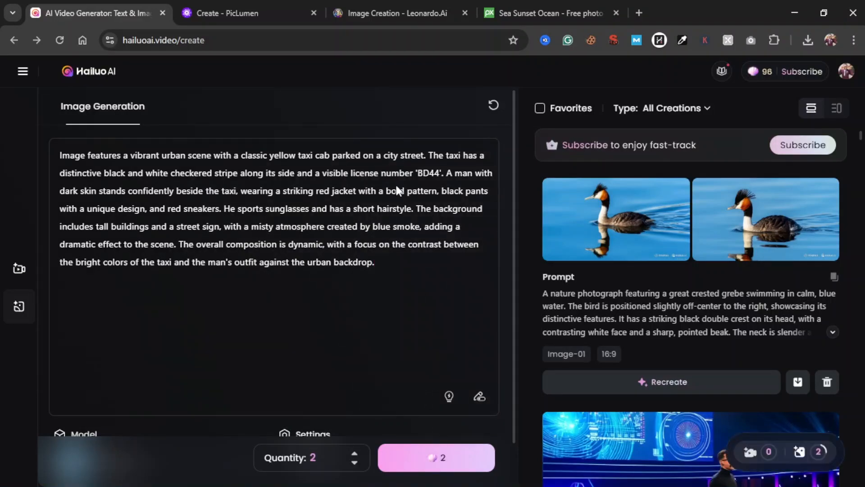
# Switch to PicLumen, examine both generated taxi images at enlarged size, and close the image view.
pyautogui.click(223, 12)
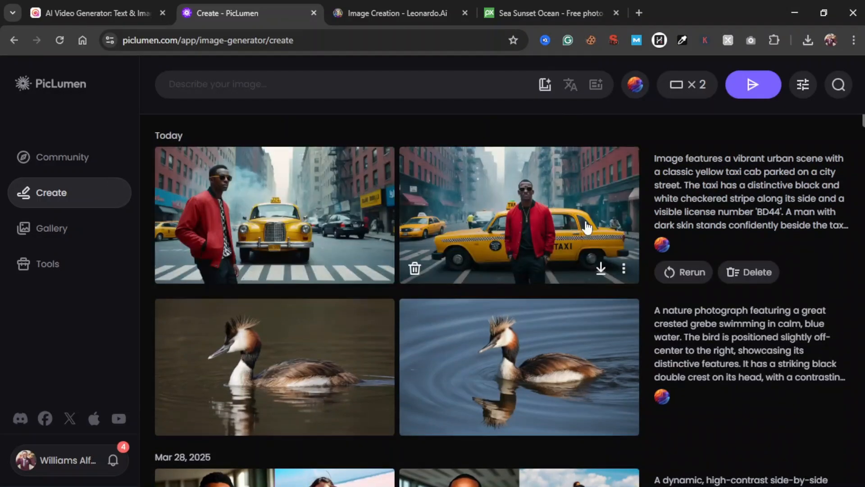
pyautogui.click(551, 218)
pyautogui.click(386, 240)
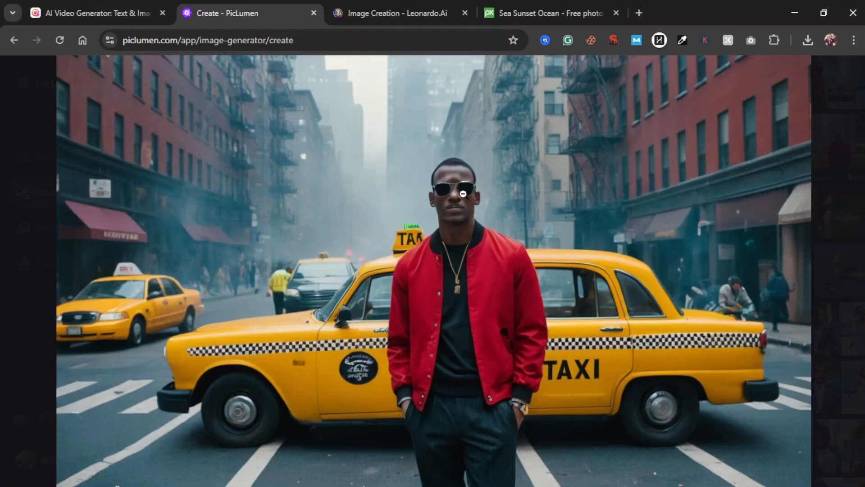
pyautogui.click(465, 216)
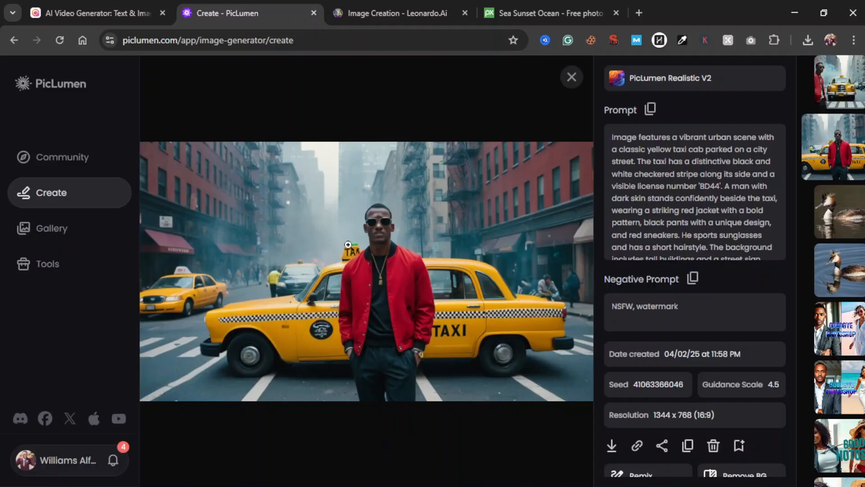
pyautogui.scroll(1, 349, 246)
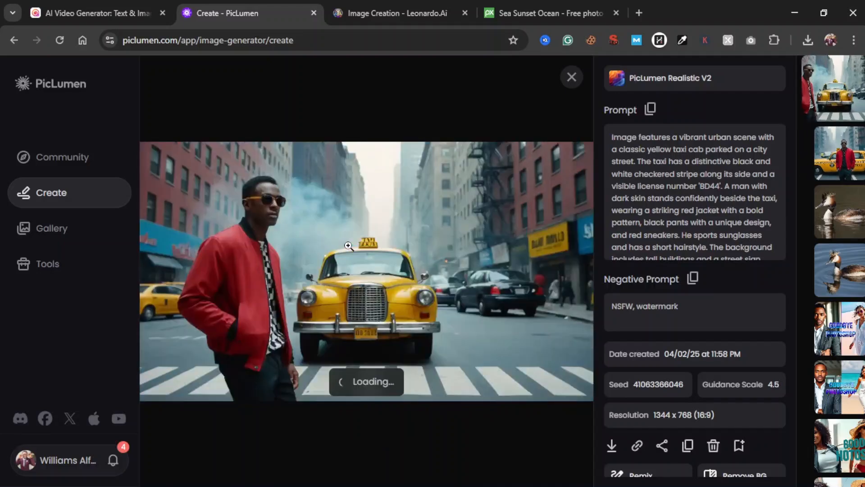
pyautogui.click(280, 205)
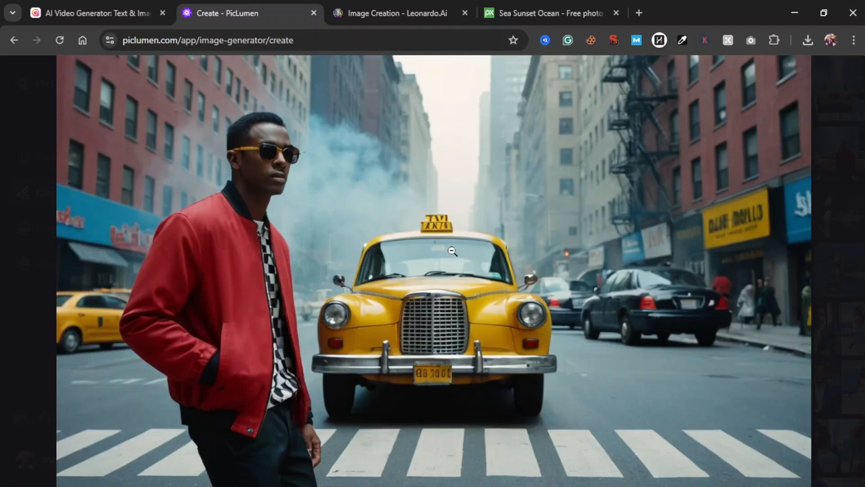
pyautogui.click(476, 283)
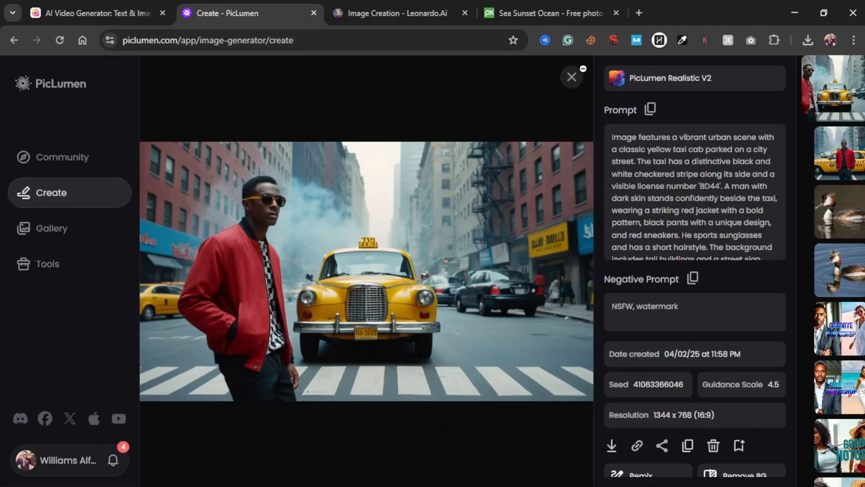
pyautogui.click(573, 76)
# Switch to Hailuo AI and examine both generated taxi images in the detail view once they are ready.
pyautogui.click(134, 15)
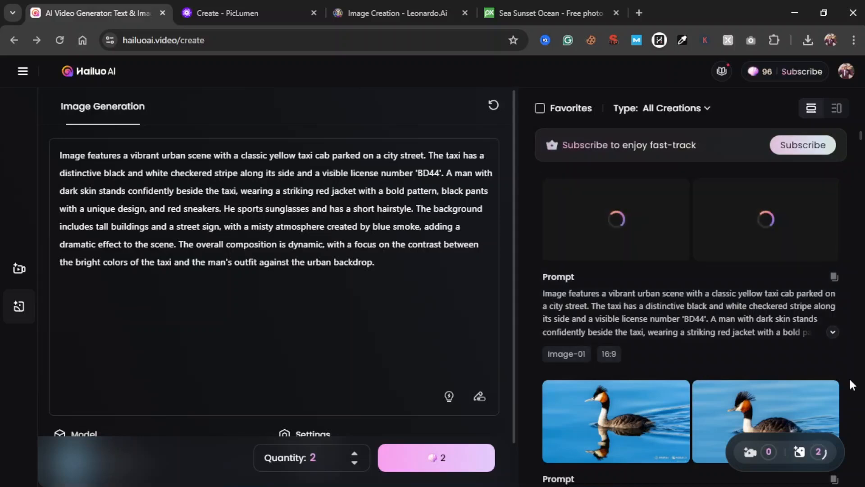
pyautogui.click(781, 395)
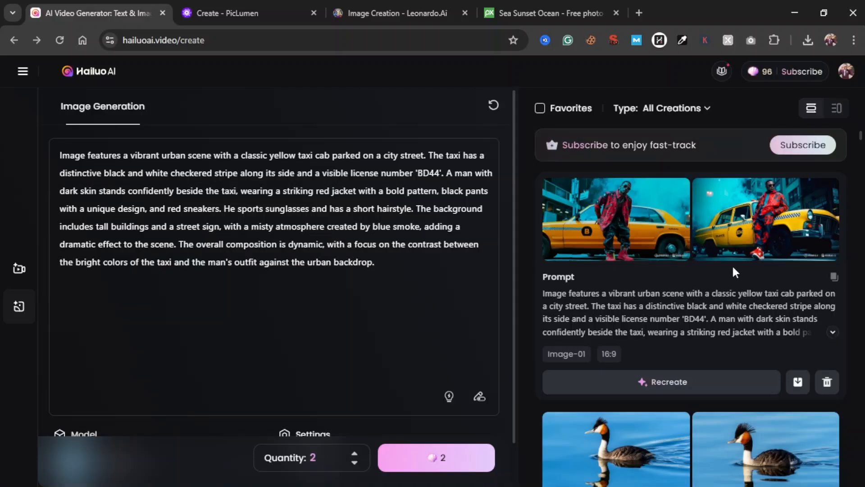
pyautogui.moveTo(638, 222)
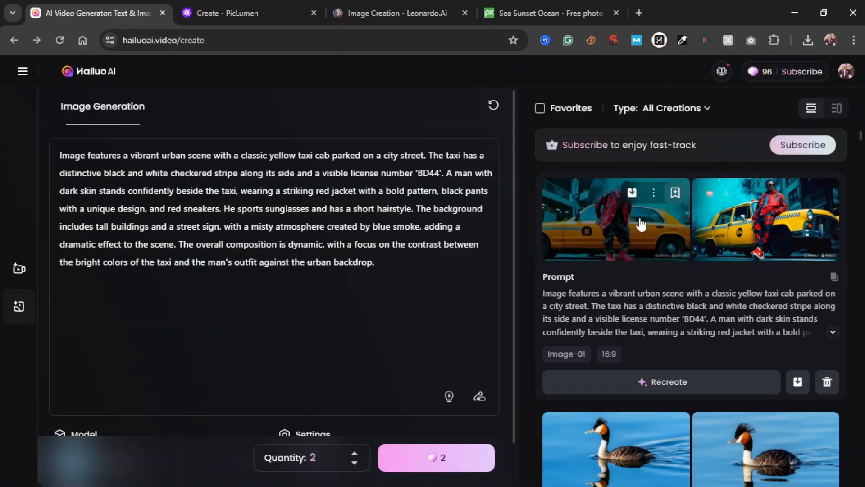
pyautogui.click(615, 235)
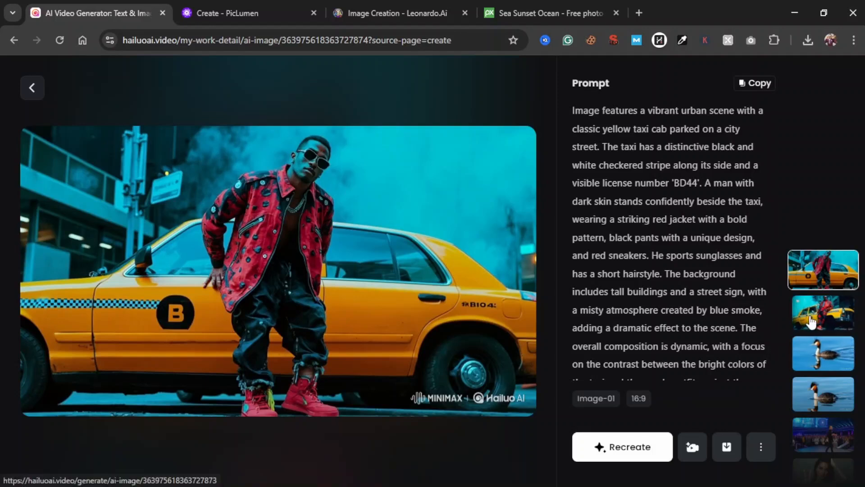
pyautogui.scroll(-2, 818, 174)
pyautogui.click(832, 248)
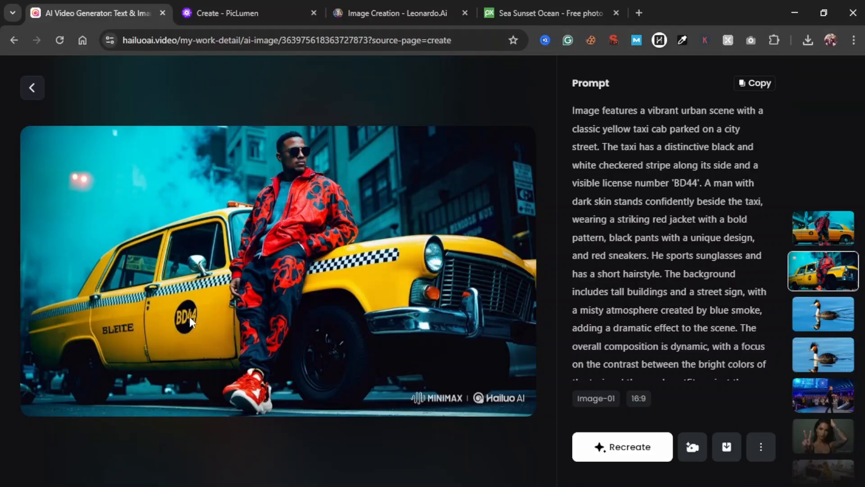
# Check the taxi's licence number in the PicLumen prompt and compare PicLumen's taxi images with both Hailuo AI versions.
pyautogui.click(273, 8)
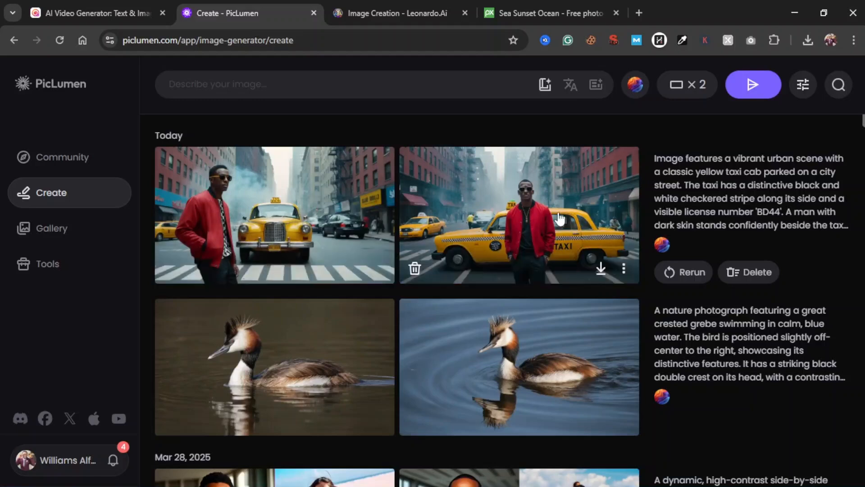
pyautogui.moveTo(739, 211); pyautogui.dragTo(781, 212)
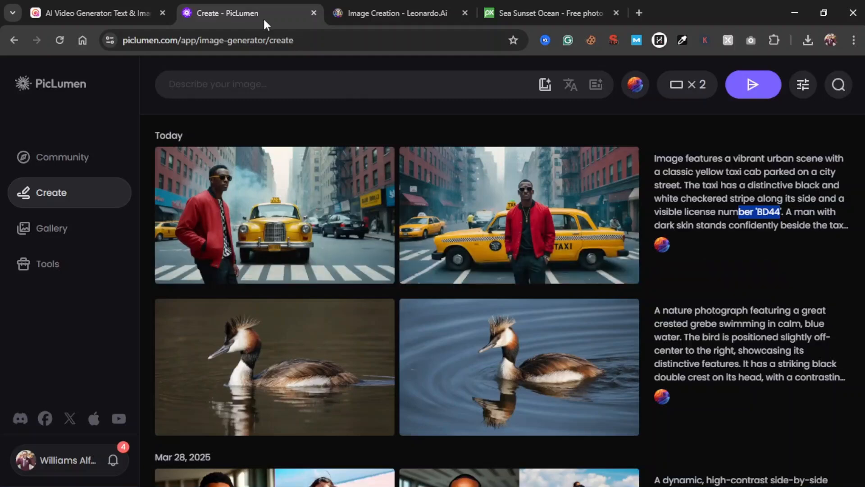
pyautogui.click(99, 3)
pyautogui.scroll(1, 450, 285)
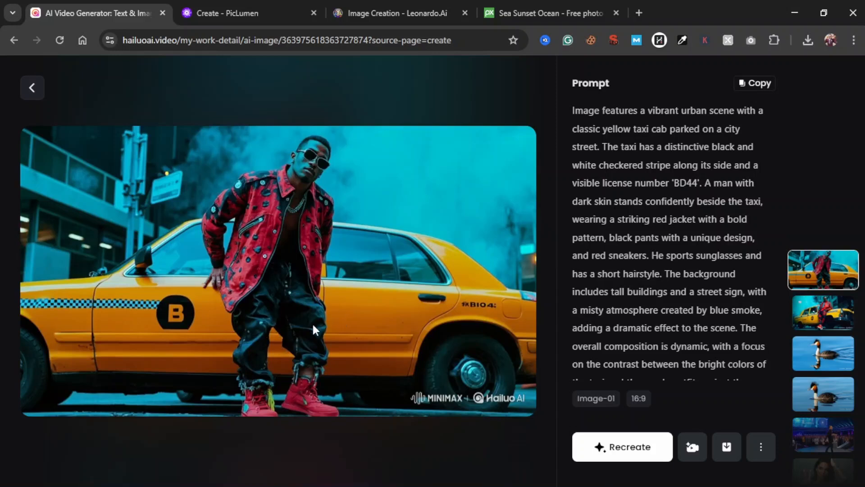
pyautogui.scroll(-1, 348, 291)
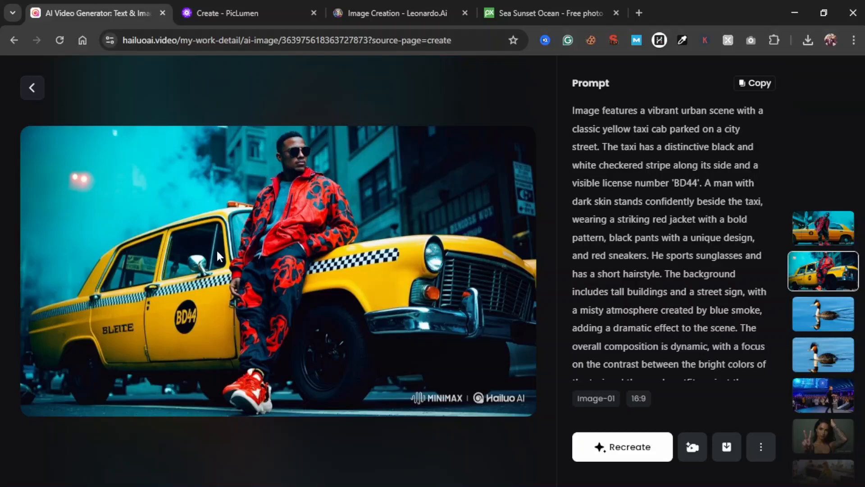
# Compare both Hailuo AI taxi images with the reference photo man-8493246_960_720.jpg and return to the image generation page.
pyautogui.scroll(1, 266, 268)
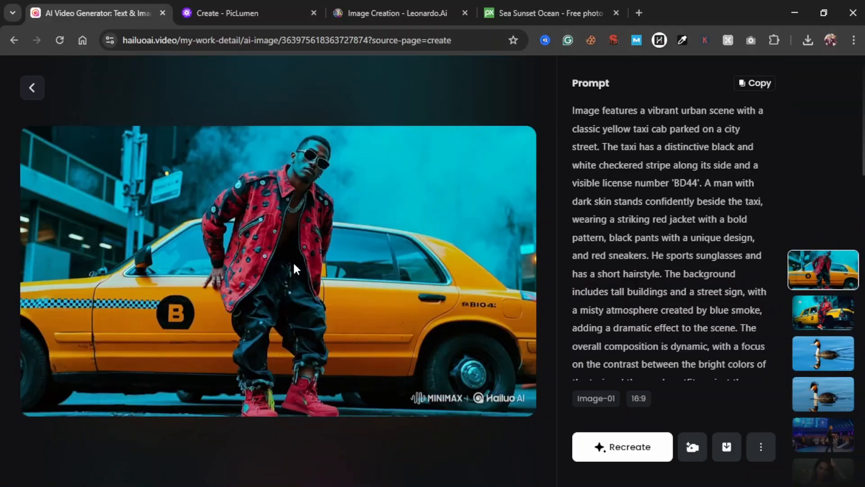
pyautogui.scroll(-1, 313, 256)
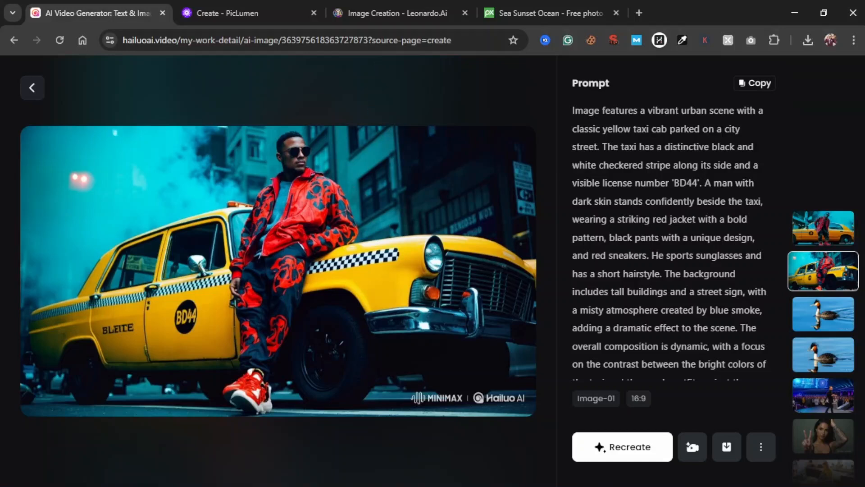
pyautogui.click(451, 480)
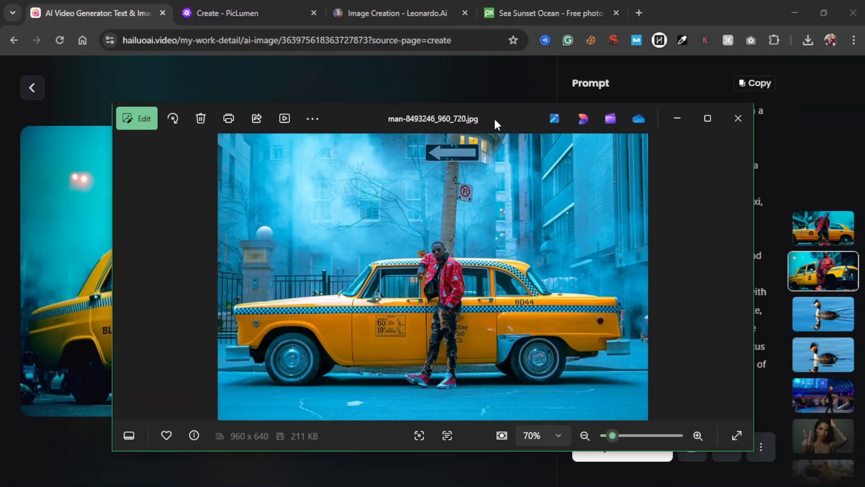
pyautogui.moveTo(494, 117); pyautogui.dragTo(411, 301)
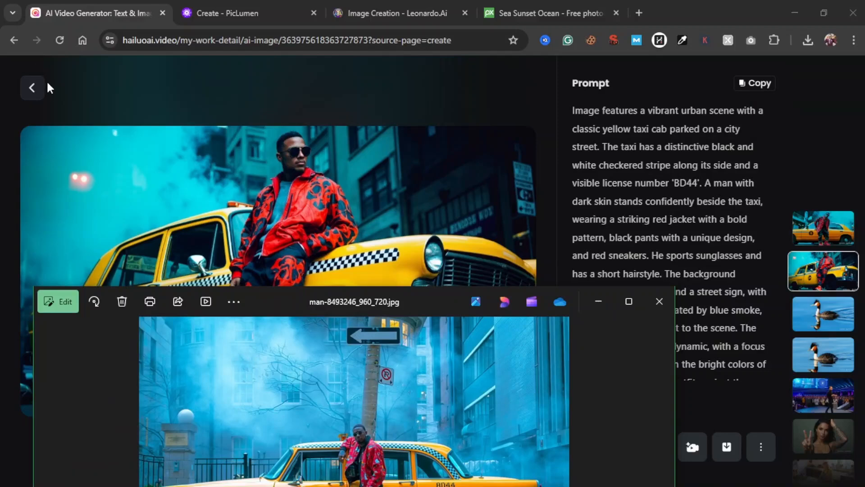
pyautogui.click(40, 94)
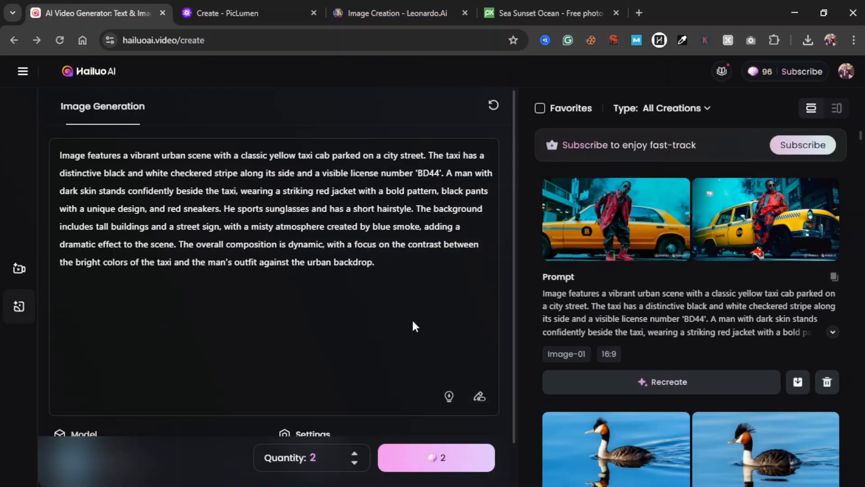
# Switch to Leonardo.Ai, replace the opening "Image is a" of the butterfly-tattoo portrait prompt with "A", and copy the whole prompt.
pyautogui.hotkey('alt', 'Tab')
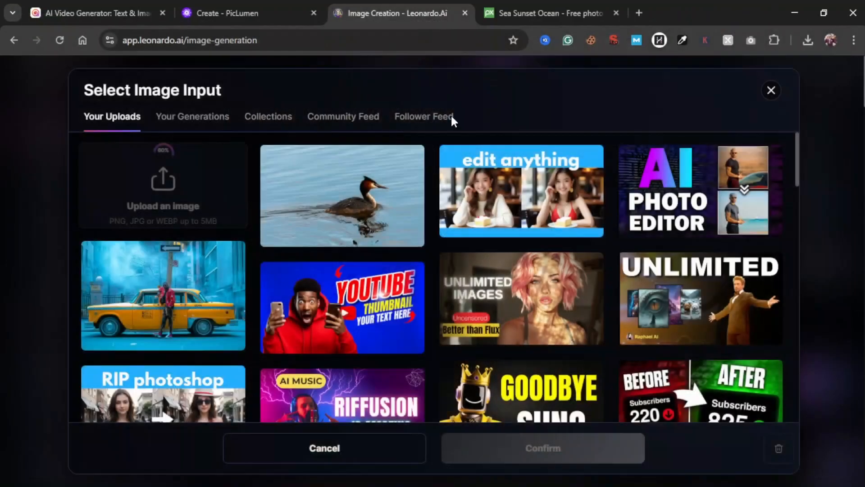
pyautogui.press('Escape')
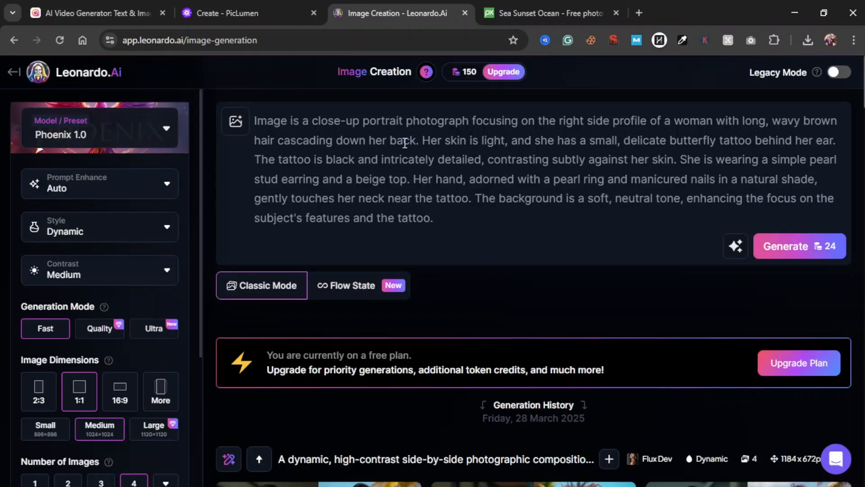
pyautogui.click(435, 165)
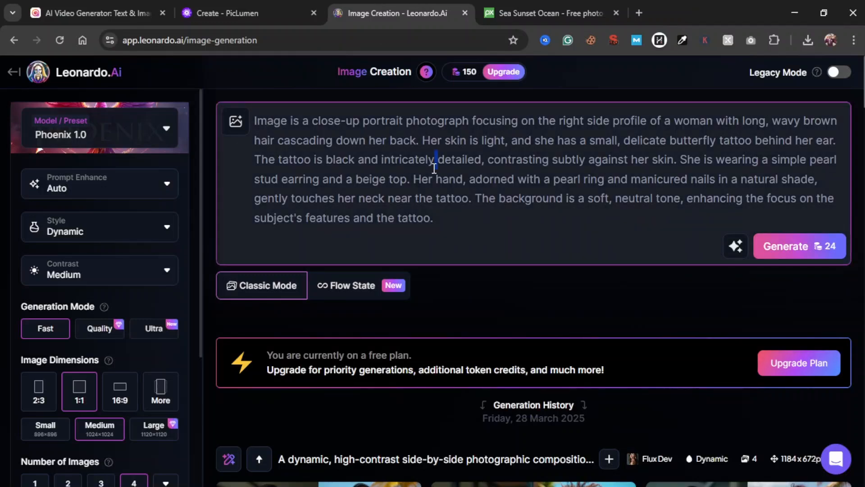
pyautogui.hotkey('ctrl', 'a')
pyautogui.rightClick(458, 171)
pyautogui.click(483, 144)
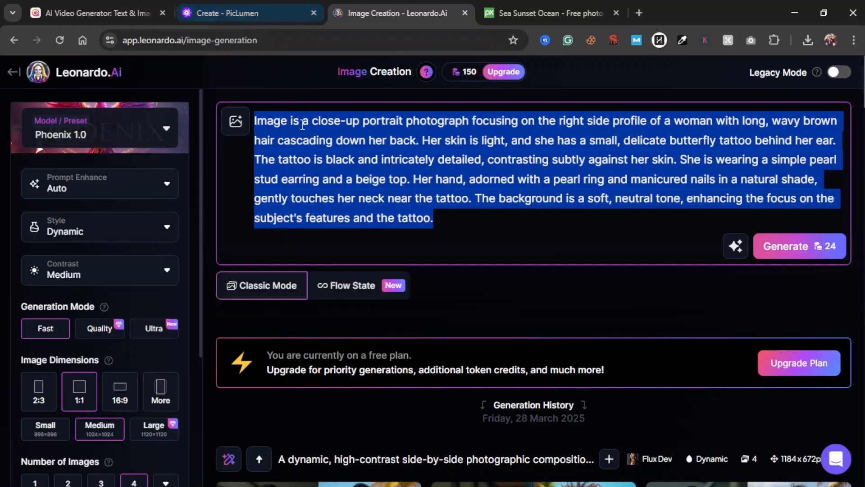
pyautogui.click(302, 125)
pyautogui.moveTo(303, 122); pyautogui.dragTo(216, 124)
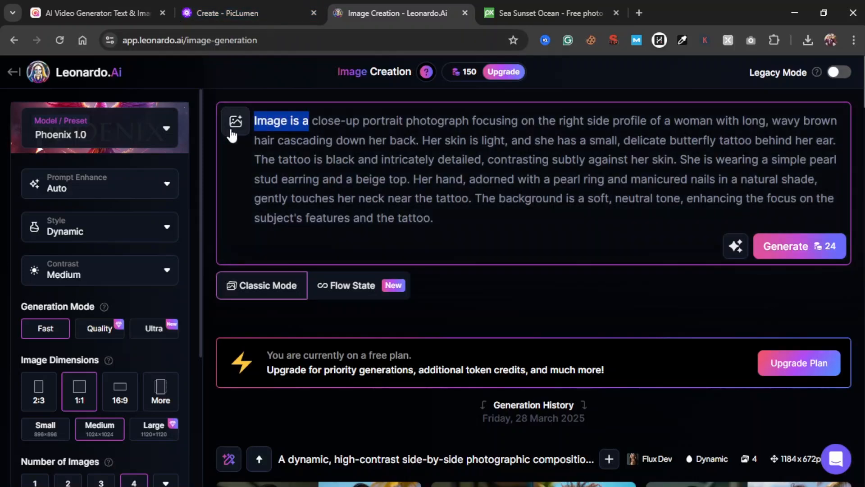
pyautogui.write('A')
pyautogui.hotkey('ctrl', 'a')
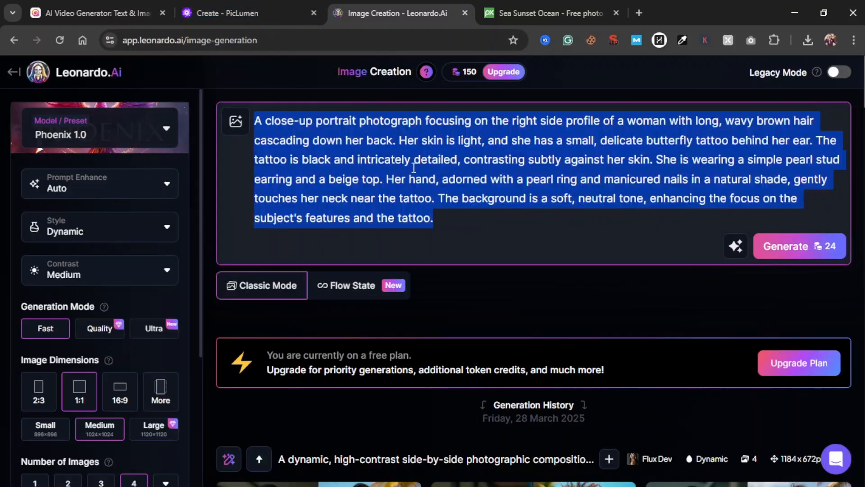
# Switch to PicLumen and generate two images from the copied butterfly-tattoo portrait prompt.
pyautogui.click(265, 12)
pyautogui.click(337, 86)
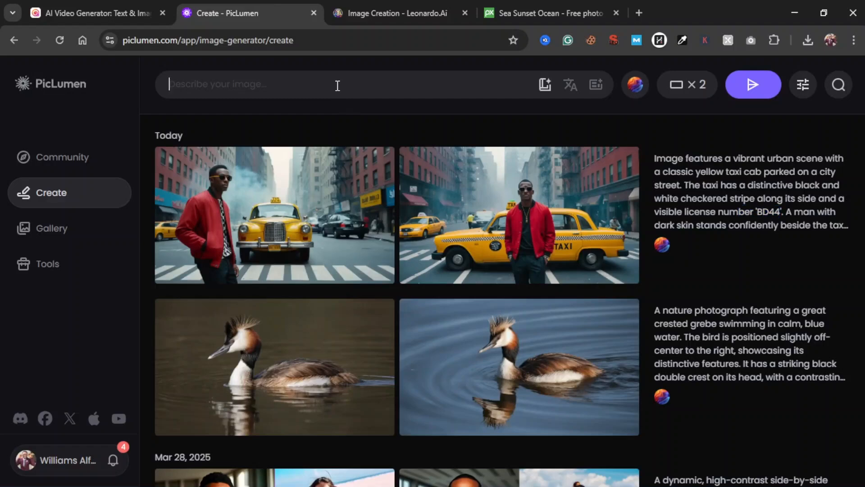
pyautogui.hotkey('ctrl', 'v')
pyautogui.click(750, 85)
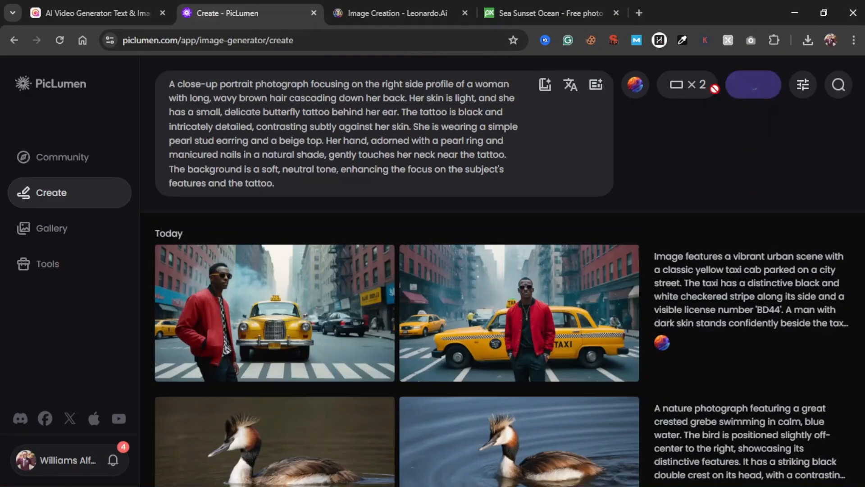
# Switch to Hailuo AI, replace the taxi prompt with the copied portrait prompt, and generate two images.
pyautogui.click(127, 10)
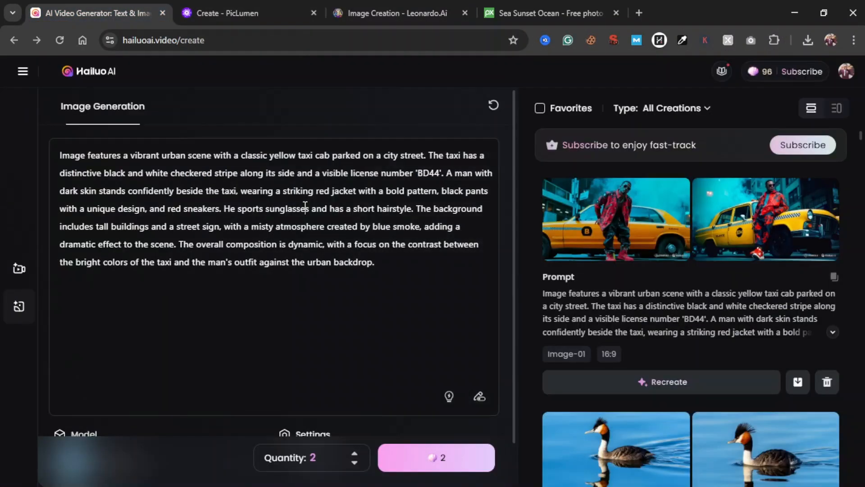
pyautogui.hotkey('ctrl', 'a')
pyautogui.hotkey('ctrl', 'v')
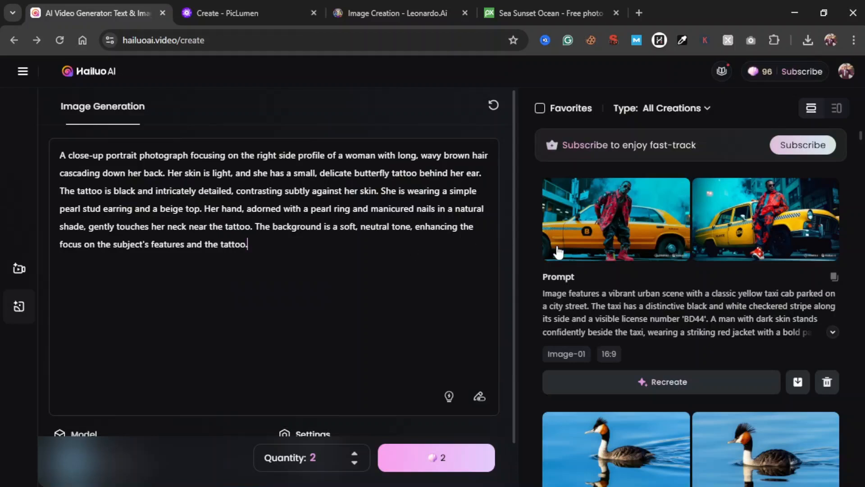
pyautogui.click(381, 462)
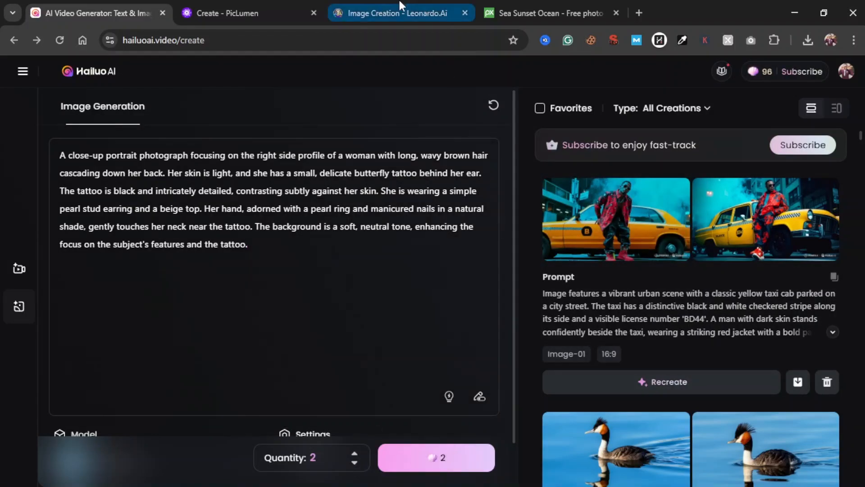
# Switch to PicLumen, examine both portrait images against the prompt's "butterfly tattoo" wording, and close the image view.
pyautogui.click(257, 6)
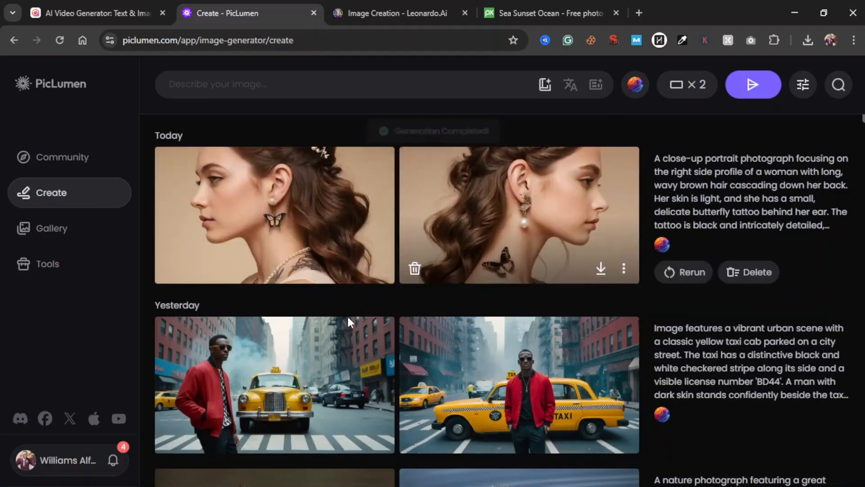
pyautogui.click(551, 209)
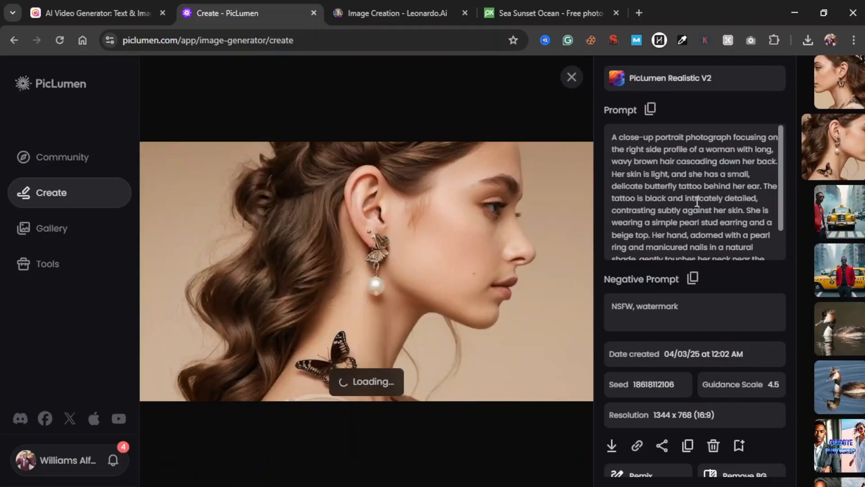
pyautogui.moveTo(645, 186); pyautogui.dragTo(703, 186)
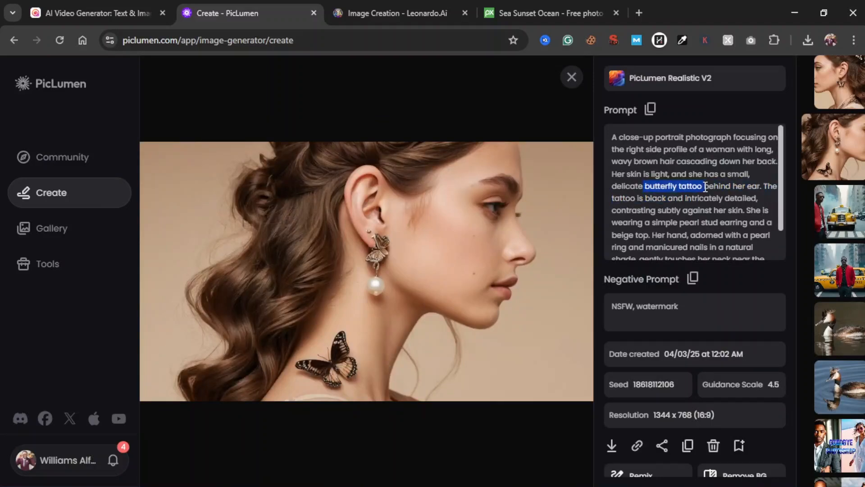
pyautogui.click(345, 339)
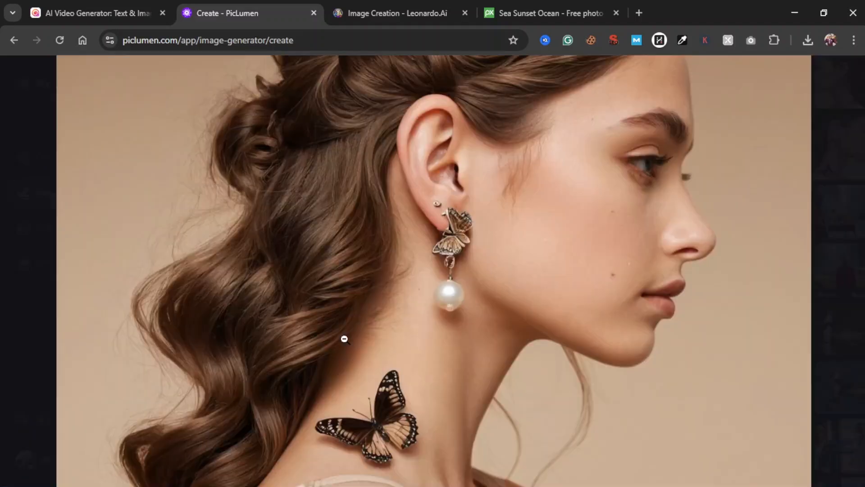
pyautogui.click(401, 402)
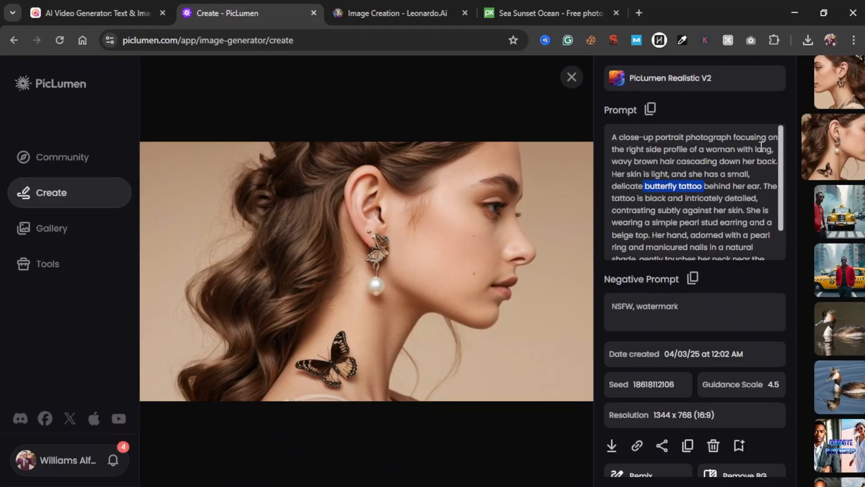
pyautogui.click(833, 102)
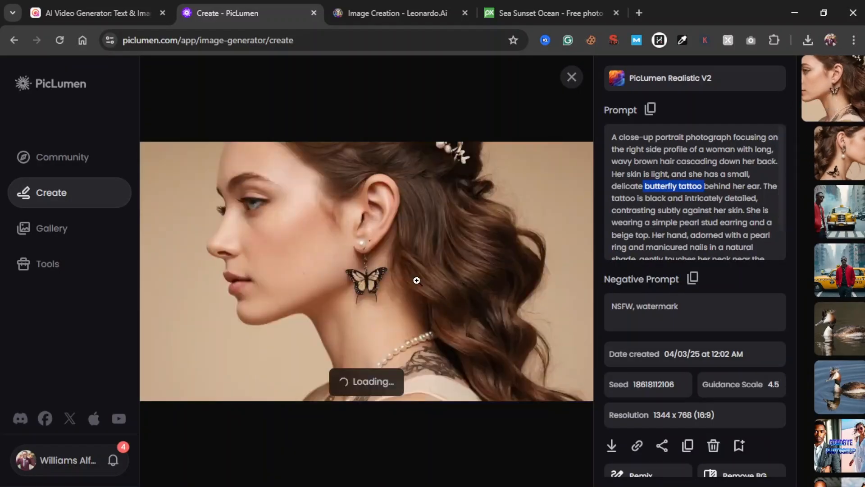
pyautogui.click(571, 77)
# Change the model to FLUX.1-schnell and generate two more images from the same portrait prompt.
pyautogui.click(635, 85)
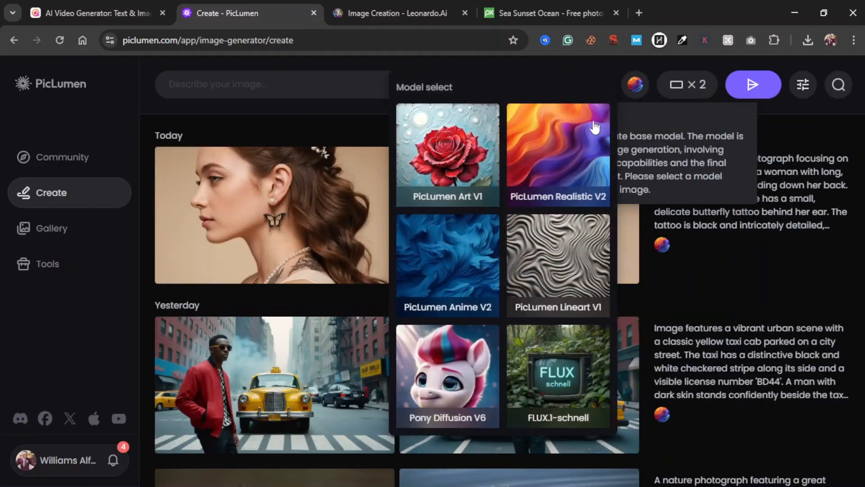
pyautogui.click(558, 372)
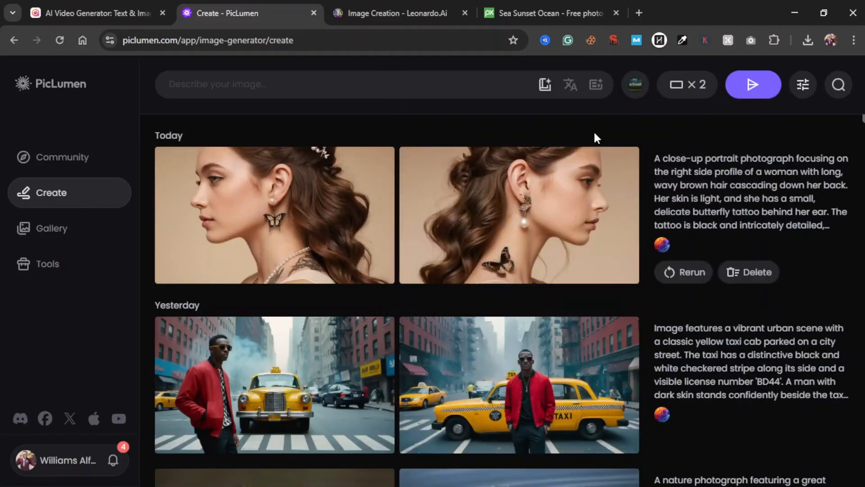
pyautogui.click(407, 83)
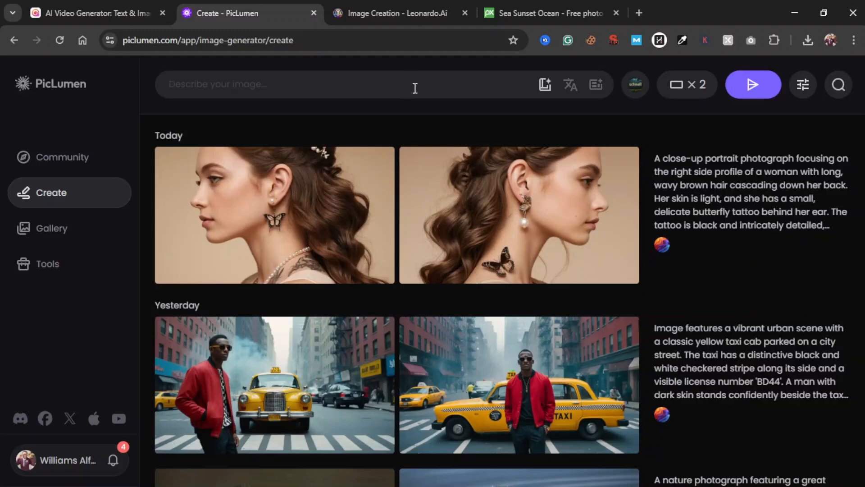
pyautogui.moveTo(554, 207)
pyautogui.hotkey('ctrl', 'v')
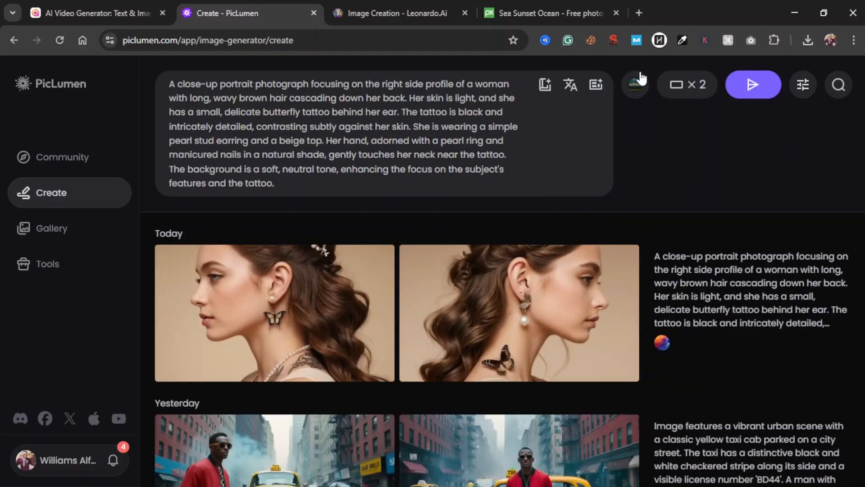
pyautogui.click(744, 92)
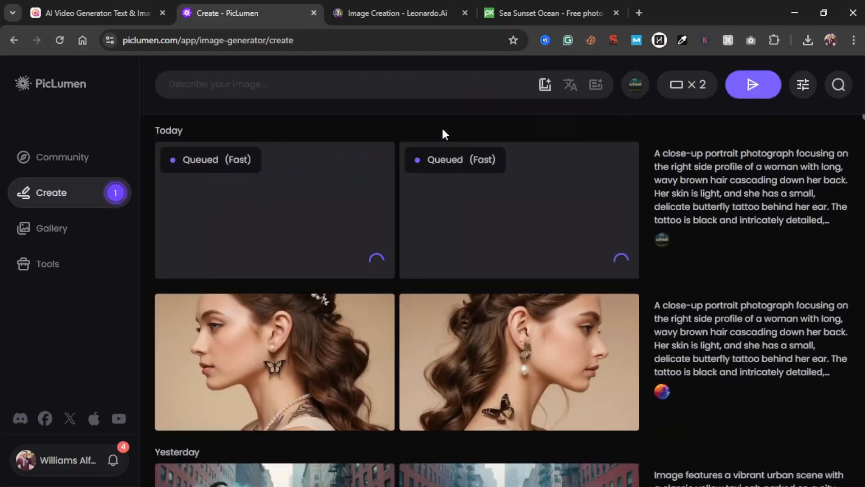
# Switch to Hailuo AI and examine the generated portrait images in the detail view, ending on the first one.
pyautogui.click(102, 2)
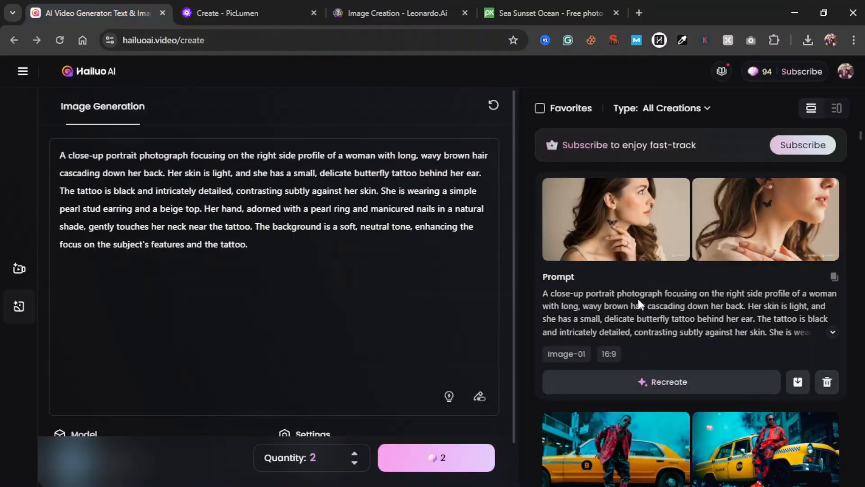
pyautogui.click(640, 244)
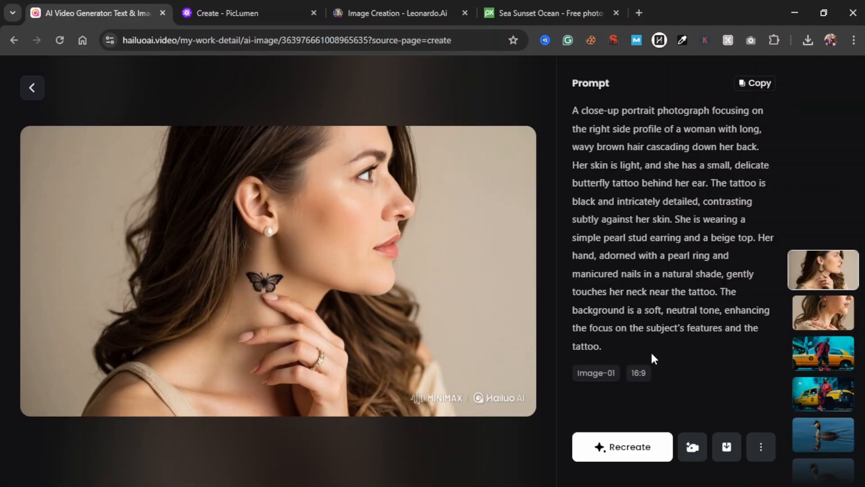
pyautogui.click(816, 315)
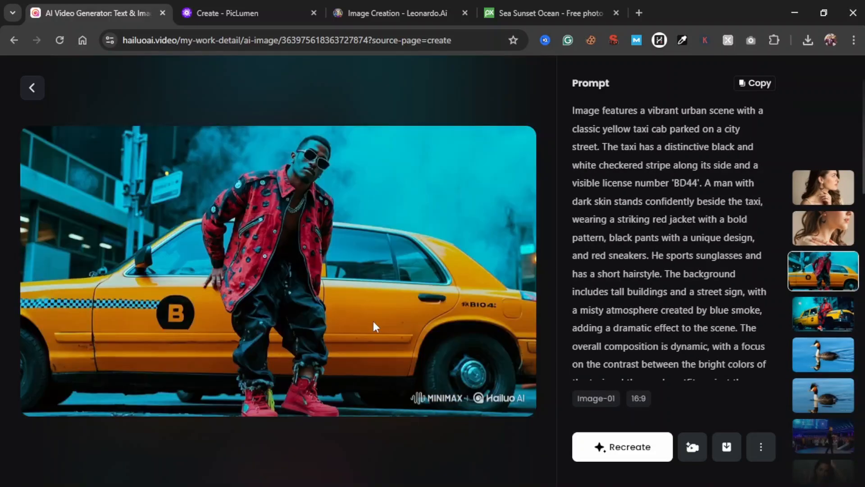
pyautogui.scroll(1, 377, 313)
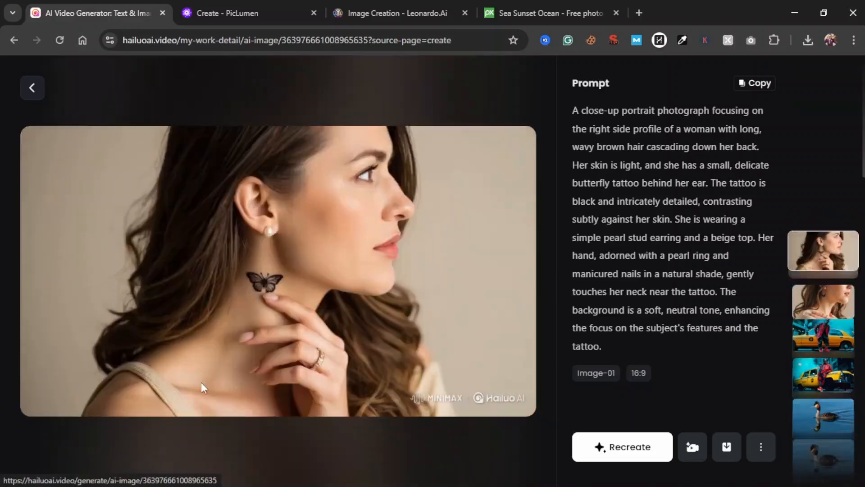
pyautogui.click(823, 228)
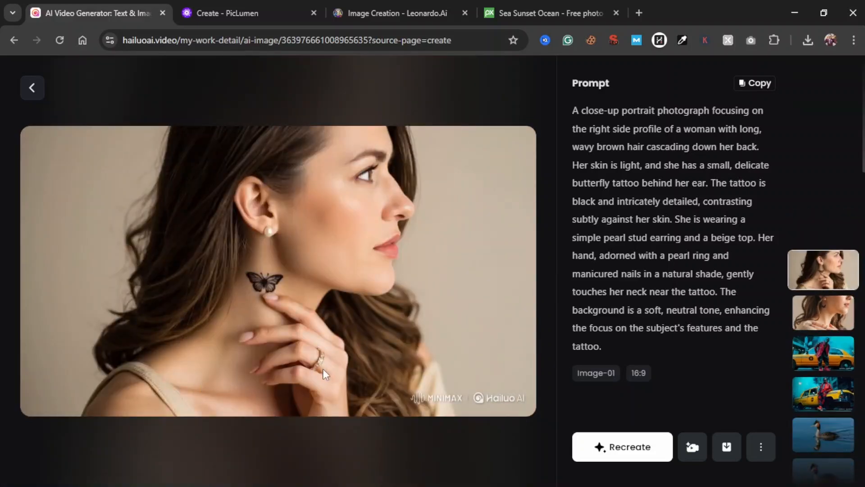
# Switch to PicLumen and examine both FLUX.1-schnell portrait images in the enlarged view.
pyautogui.click(274, 2)
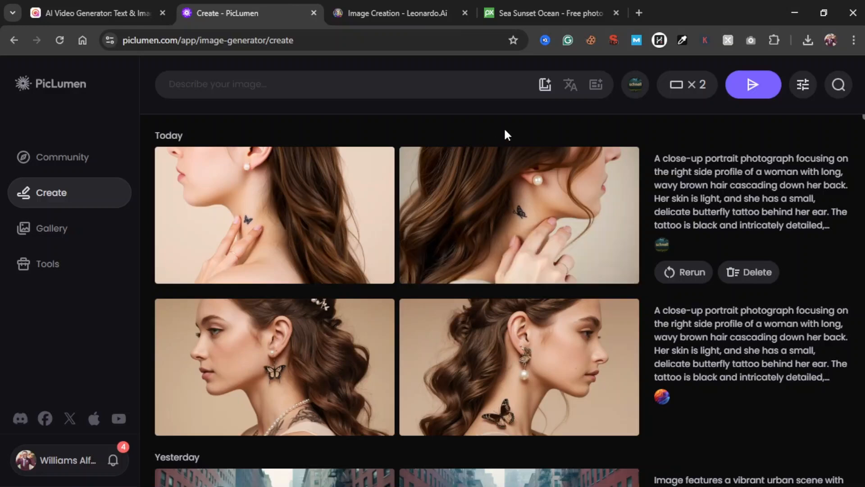
pyautogui.click(289, 215)
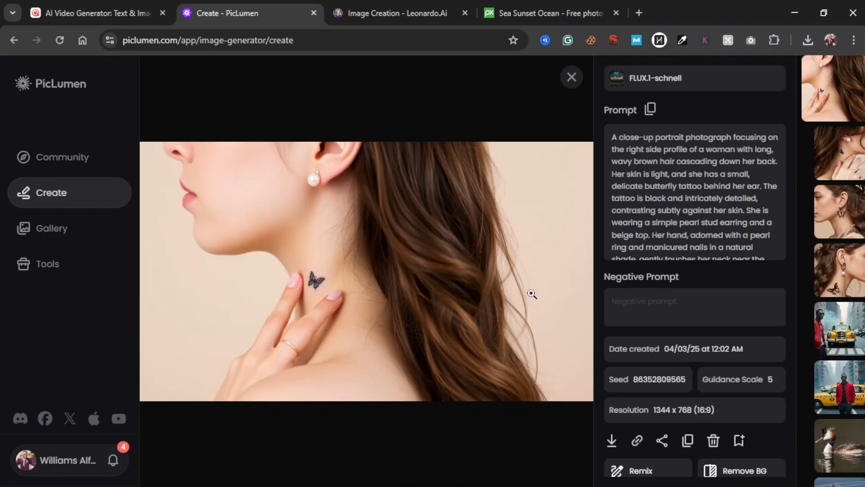
pyautogui.click(818, 158)
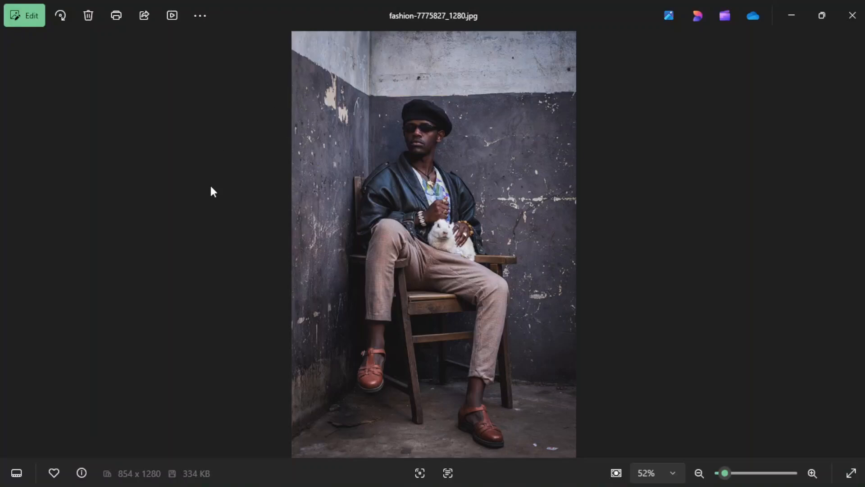
# Examine the fashion-7775827_1280.jpg reference photo up close, from the man's beret and jacket to the rabbit and trousers.
pyautogui.scroll(2, 422, 198)
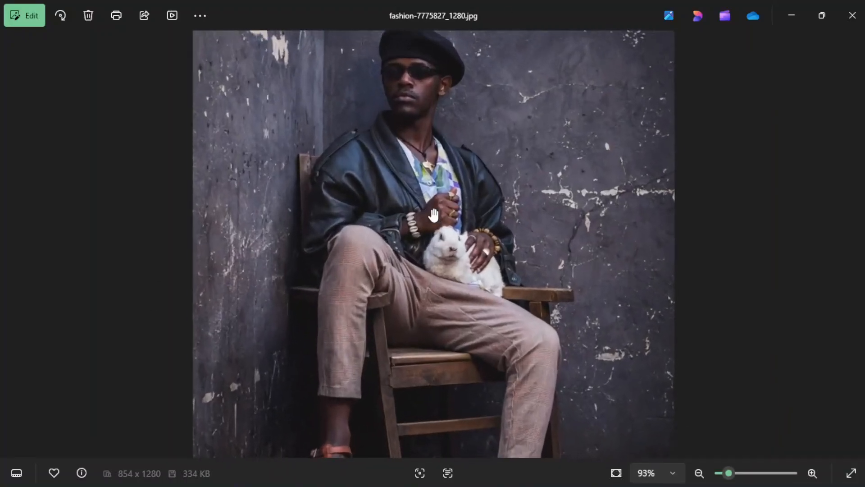
pyautogui.scroll(-1, 531, 209)
pyautogui.scroll(2, 528, 209)
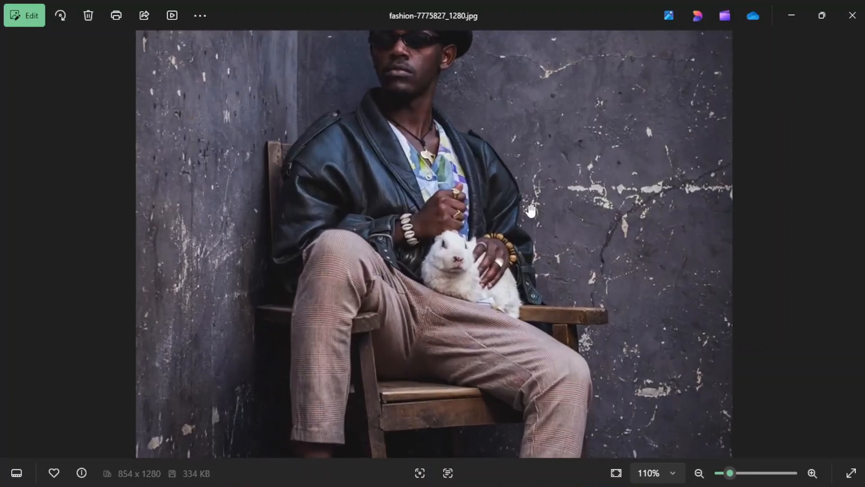
pyautogui.moveTo(546, 145); pyautogui.dragTo(542, 269)
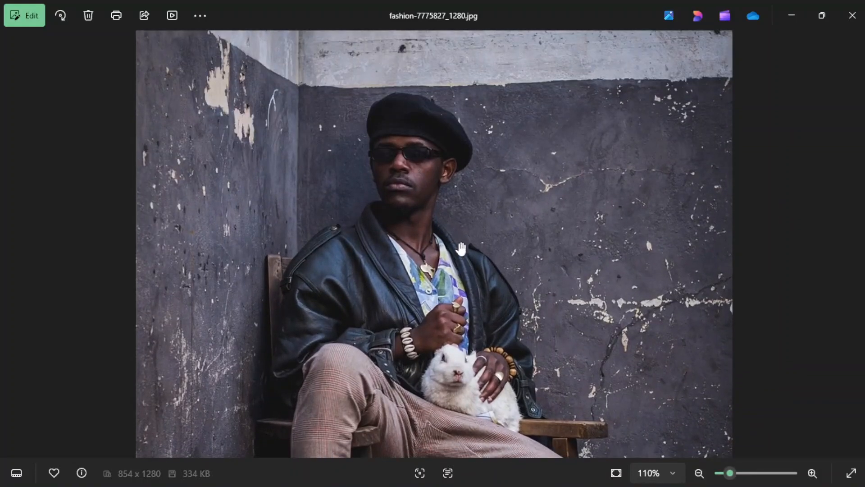
pyautogui.moveTo(464, 249)
pyautogui.mouseDown()
pyautogui.moveTo(469, 192)
pyautogui.moveTo(469, 238)
pyautogui.mouseUp()
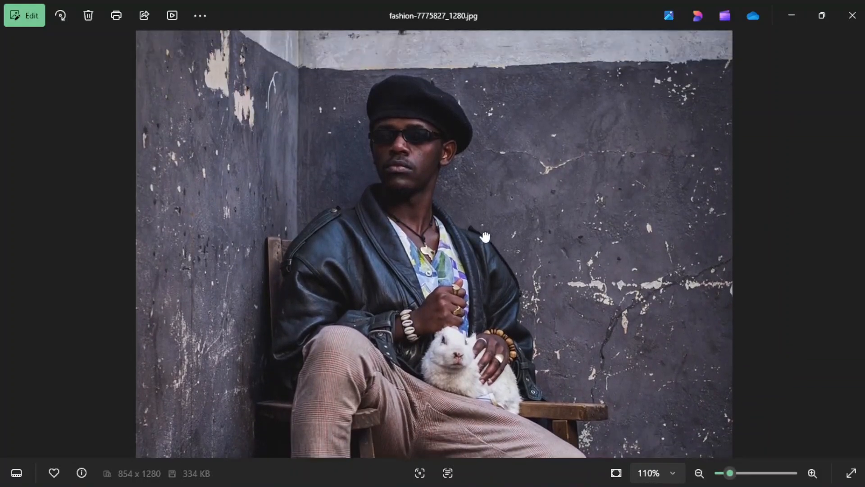
pyautogui.scroll(-2, 452, 186)
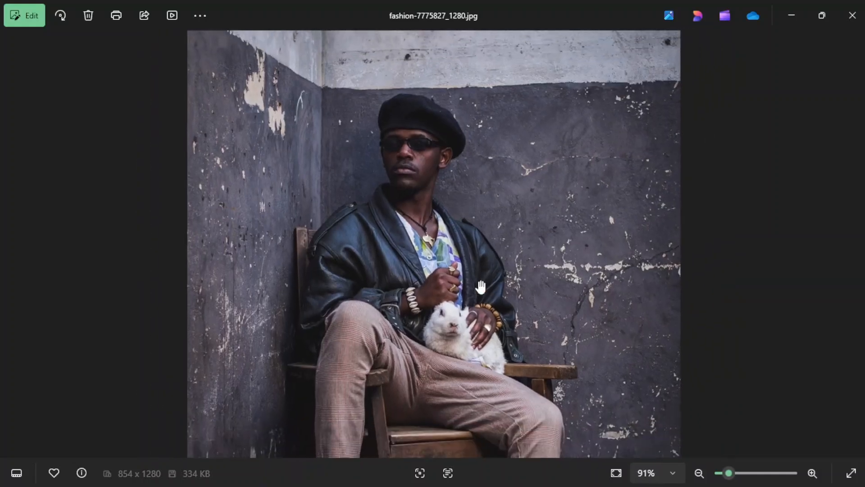
pyautogui.moveTo(476, 341); pyautogui.dragTo(484, 255)
pyautogui.scroll(-4, 465, 259)
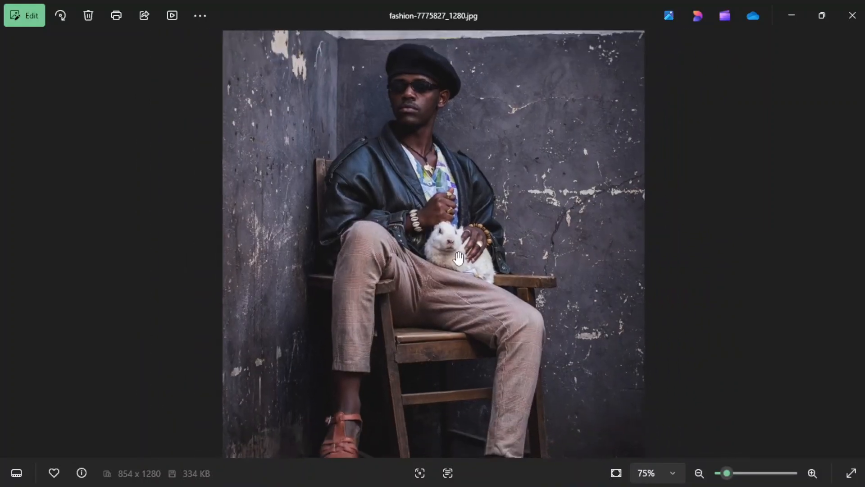
pyautogui.scroll(-1, 469, 372)
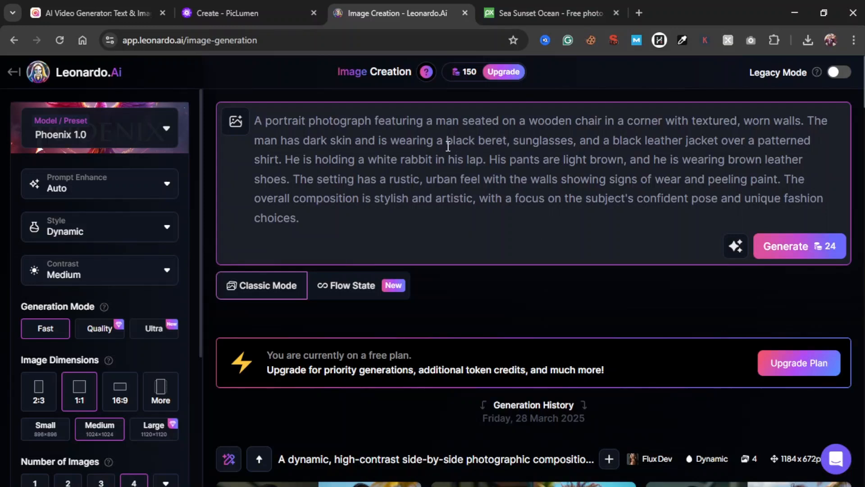
# Copy the seated-man portrait prompt from Leonardo.Ai and paste it into PicLumen's image description.
pyautogui.hotkey('ctrl', 'a')
pyautogui.hotkey('ctrl', 'c')
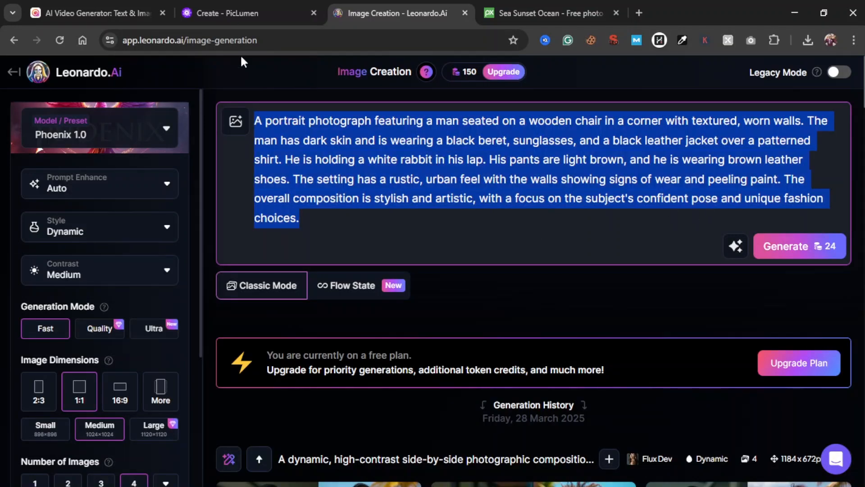
pyautogui.click(311, 18)
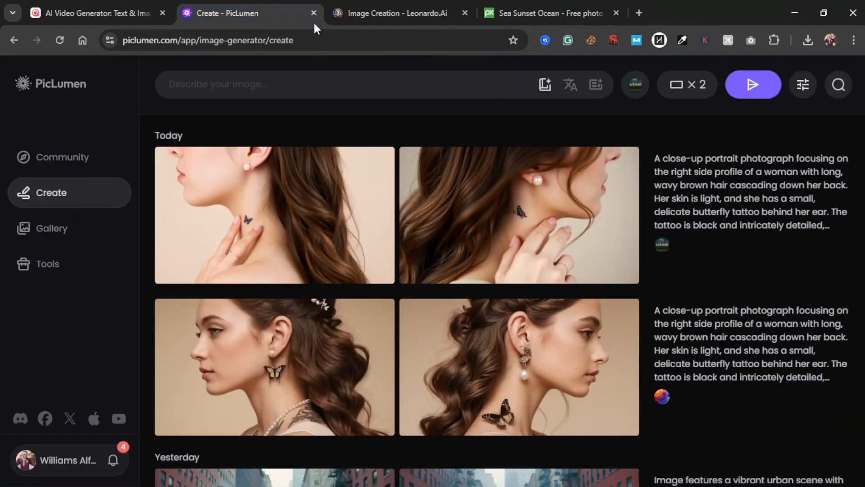
pyautogui.click(336, 77)
pyautogui.hotkey('ctrl', 'v')
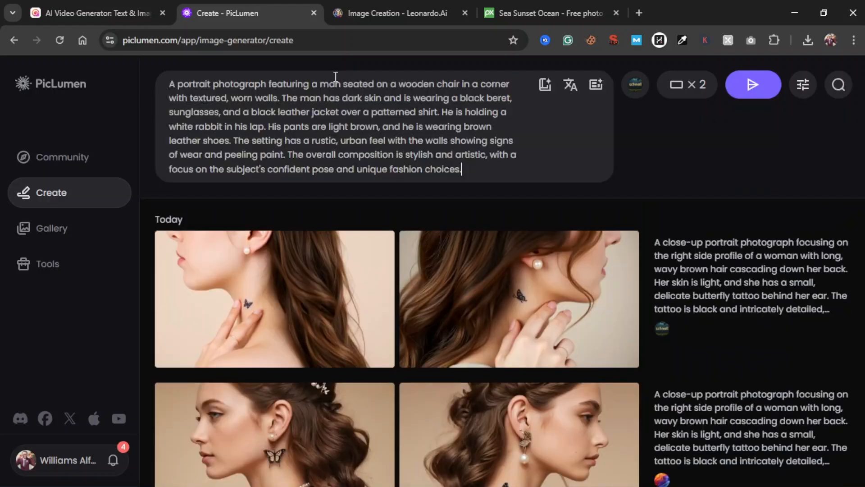
# Switch to Hailuo AI, leave the image detail view, and replace the butterfly tattoo prompt with the copied seated-man prompt.
pyautogui.click(100, 6)
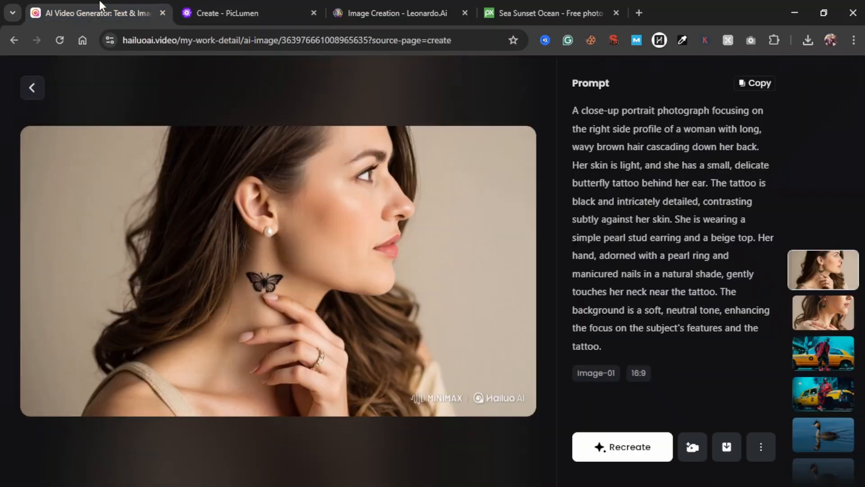
pyautogui.click(30, 88)
pyautogui.hotkey('ctrl', 'a')
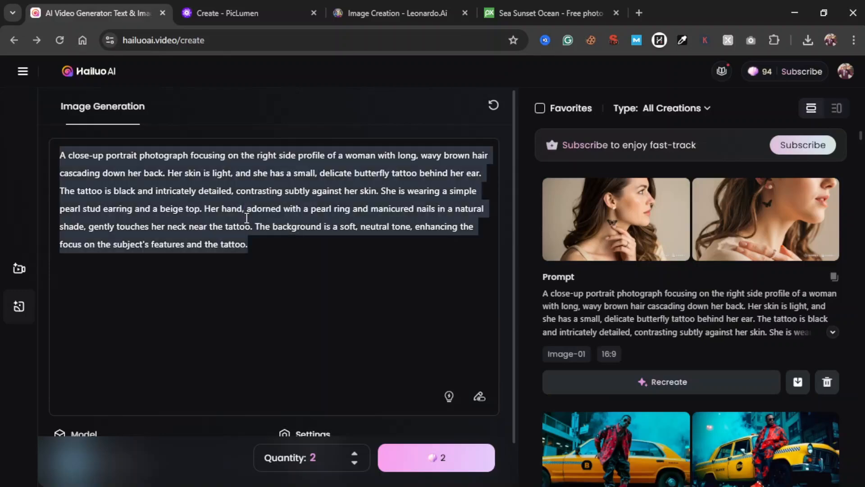
pyautogui.hotkey('ctrl', 'v')
# Switch to Leonardo.Ai, set the model to Flux Dev and the dimensions to 16:9, and generate four images of the seated man.
pyautogui.click(365, 6)
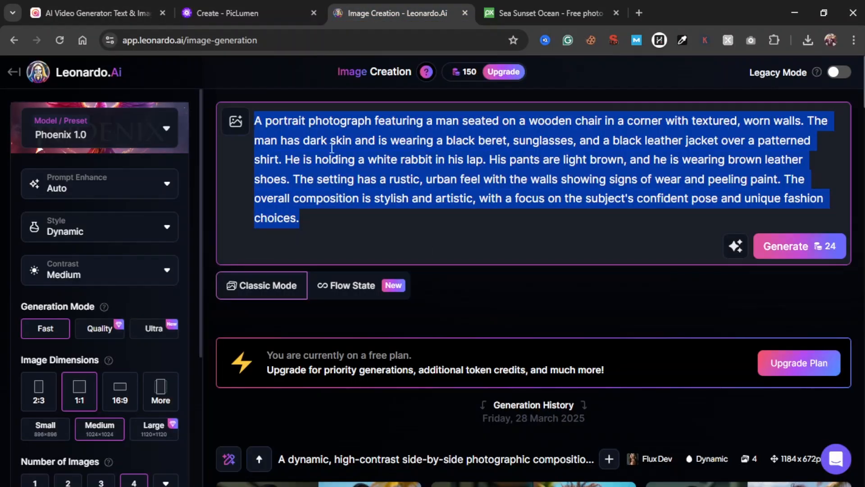
pyautogui.click(166, 129)
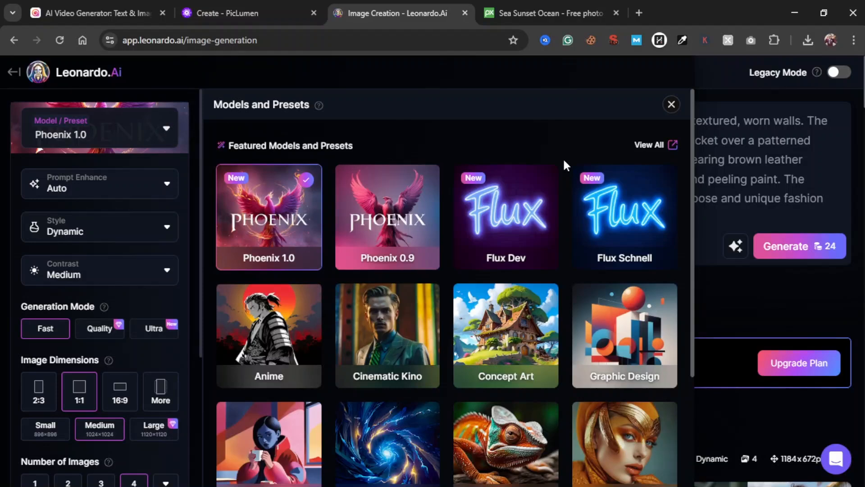
pyautogui.click(494, 224)
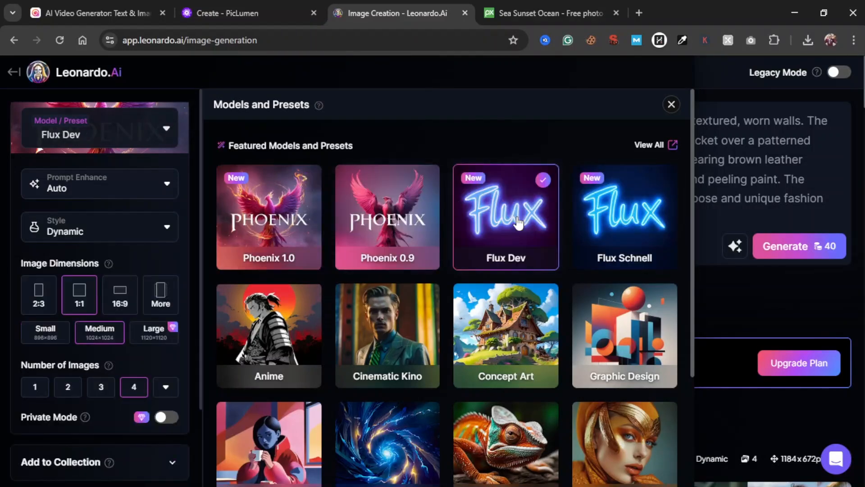
pyautogui.click(672, 104)
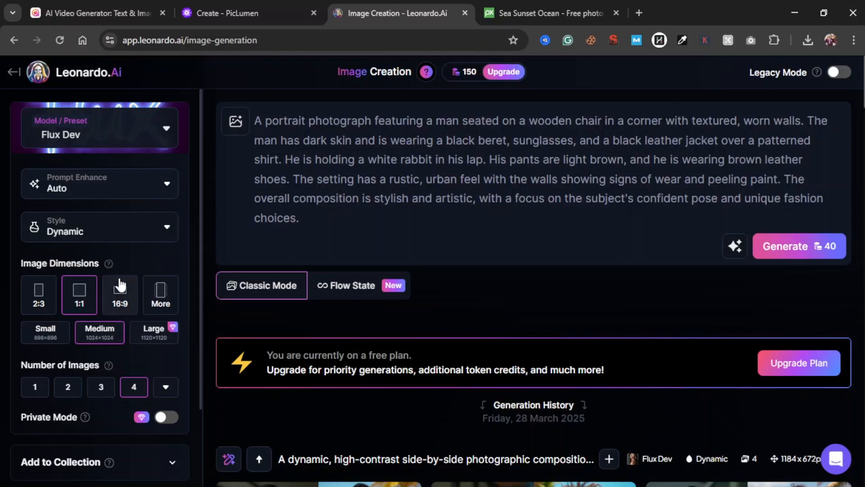
pyautogui.click(119, 287)
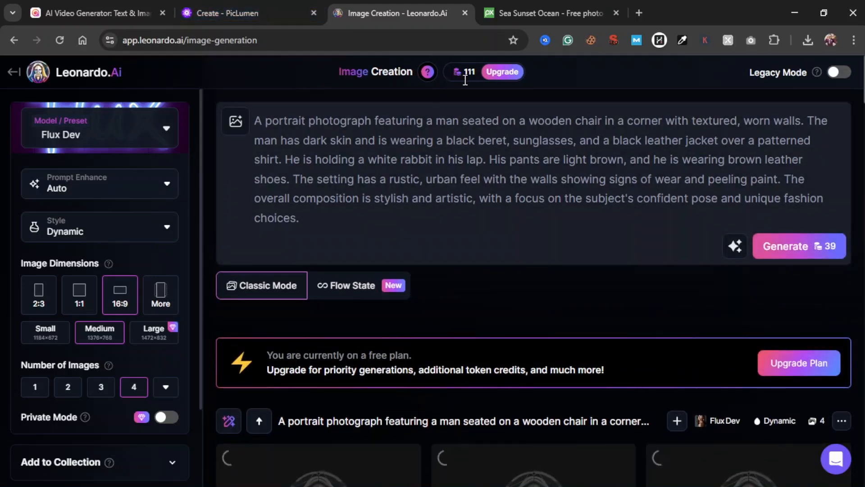
# Generate two images from the seated-man prompt in PicLumen, and two more in Hailuo AI.
pyautogui.click(245, 2)
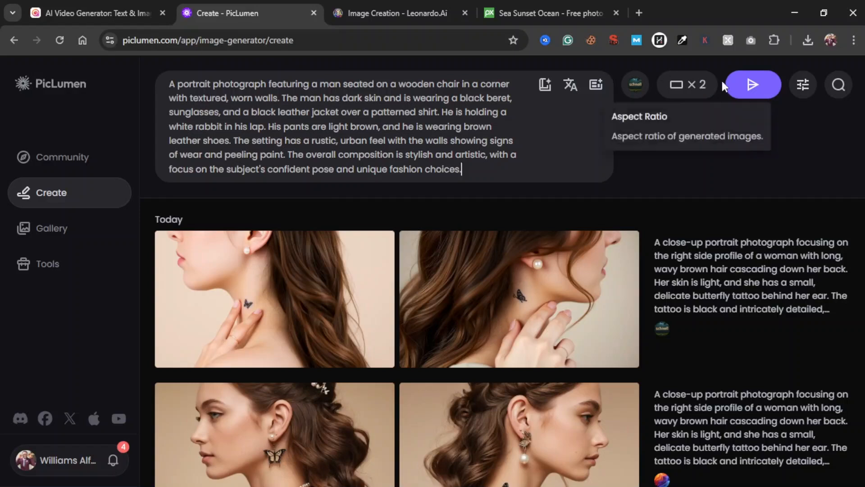
pyautogui.click(754, 85)
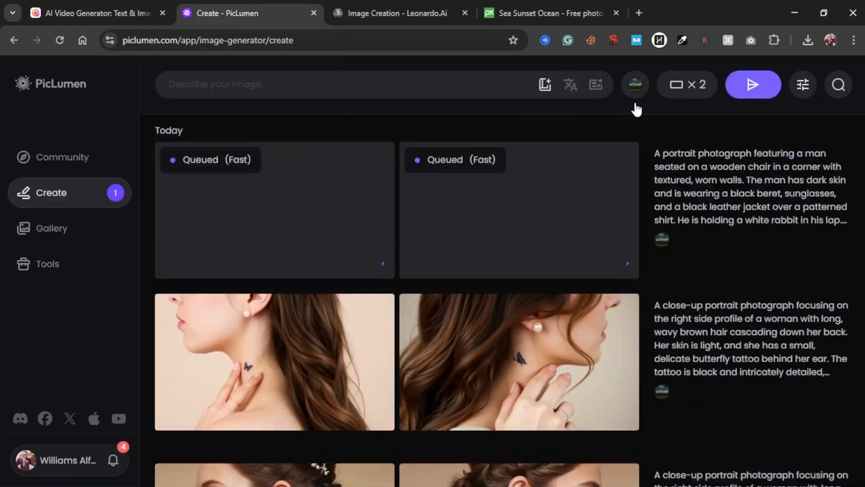
pyautogui.click(126, 5)
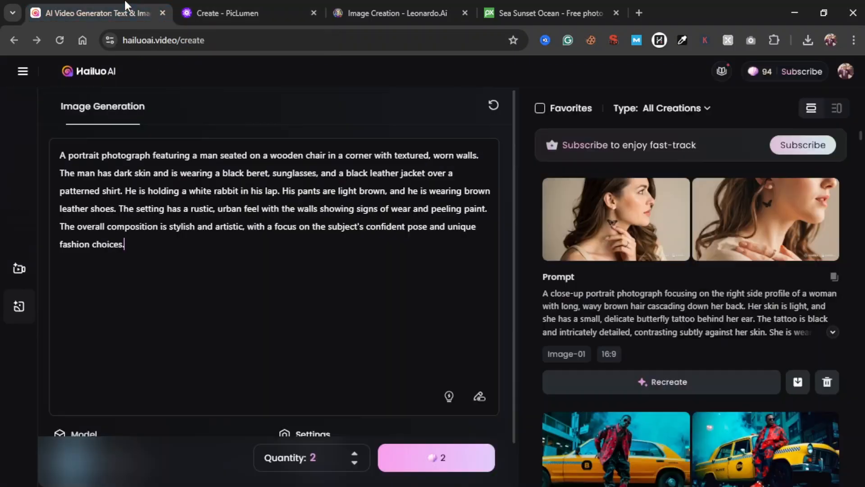
pyautogui.click(437, 457)
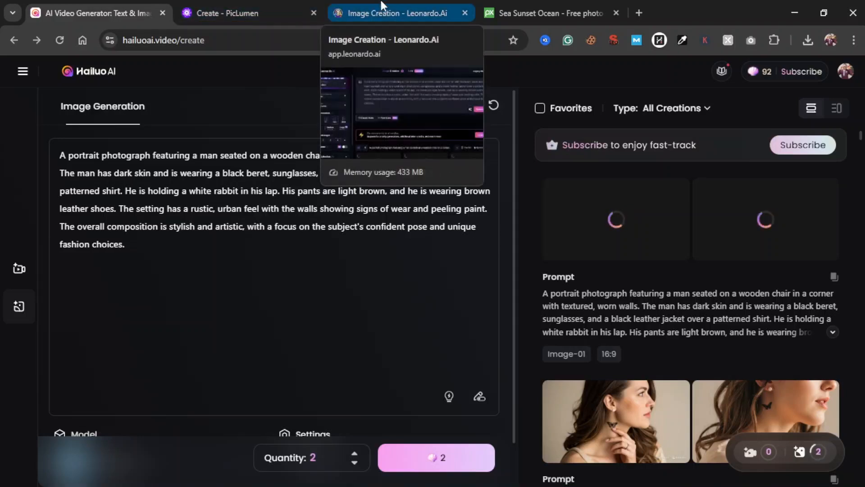
# Switch to Leonardo.Ai and examine the four generated Flux Dev images of the seated man with the rabbit.
pyautogui.click(391, 13)
pyautogui.scroll(-4, 428, 214)
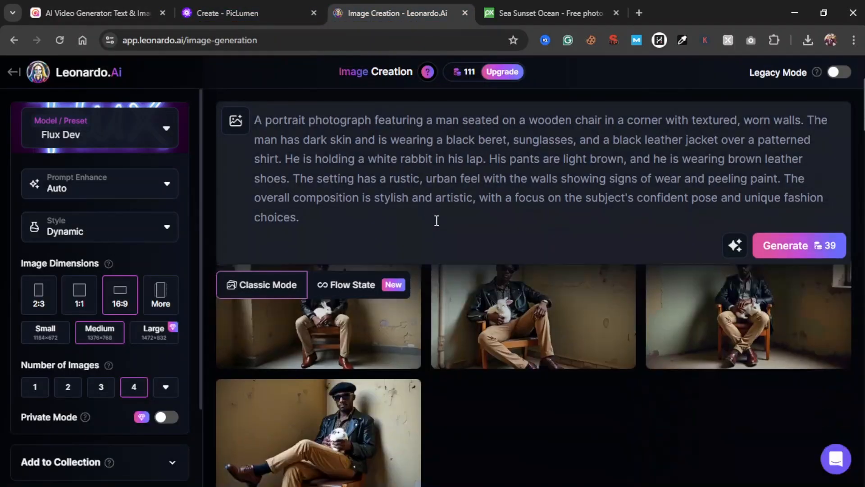
pyautogui.scroll(-2, 569, 438)
pyautogui.scroll(3, 563, 414)
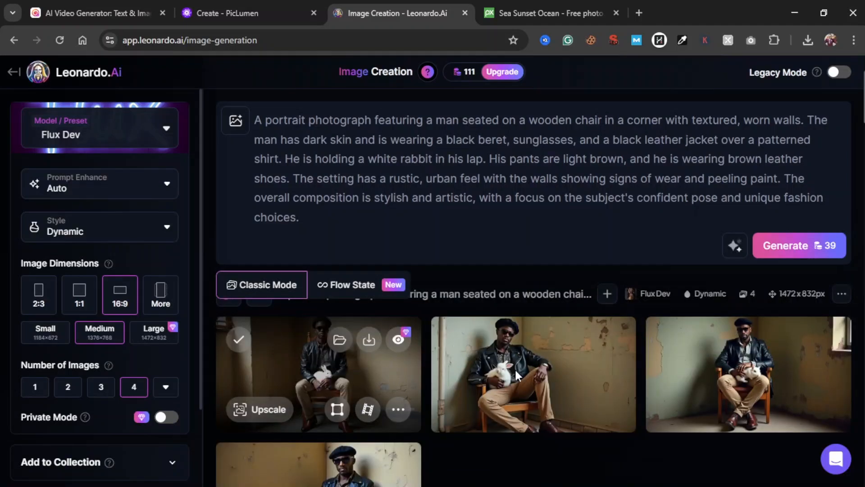
pyautogui.scroll(-1, 672, 381)
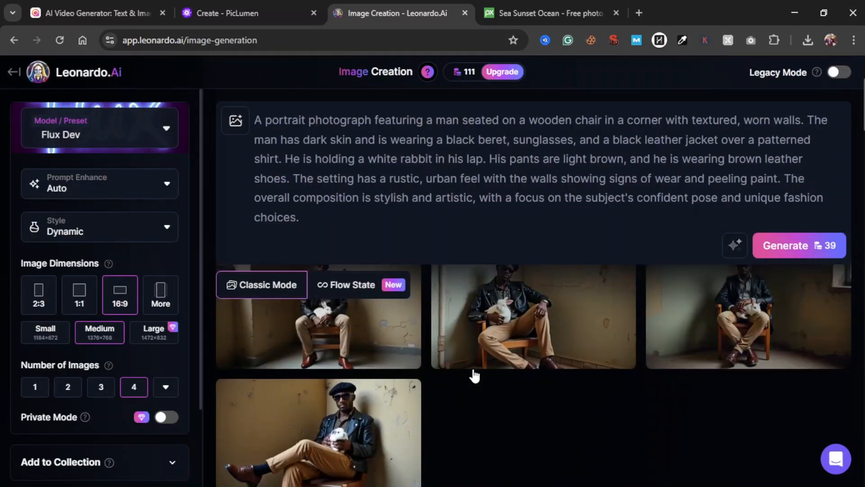
pyautogui.scroll(-1, 634, 321)
pyautogui.scroll(-1, 510, 383)
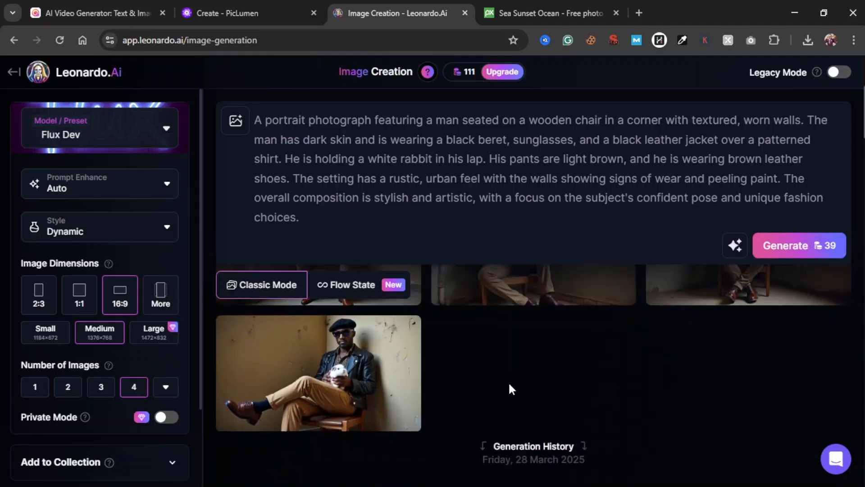
pyautogui.scroll(3, 510, 383)
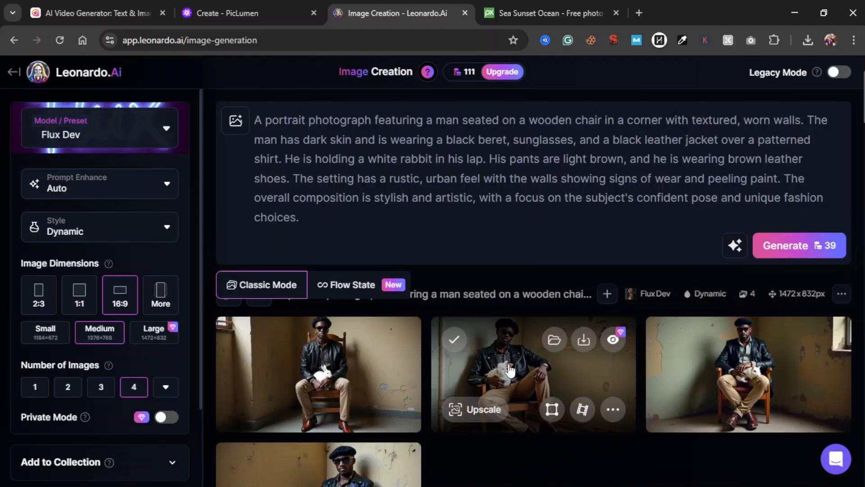
pyautogui.scroll(-1, 512, 367)
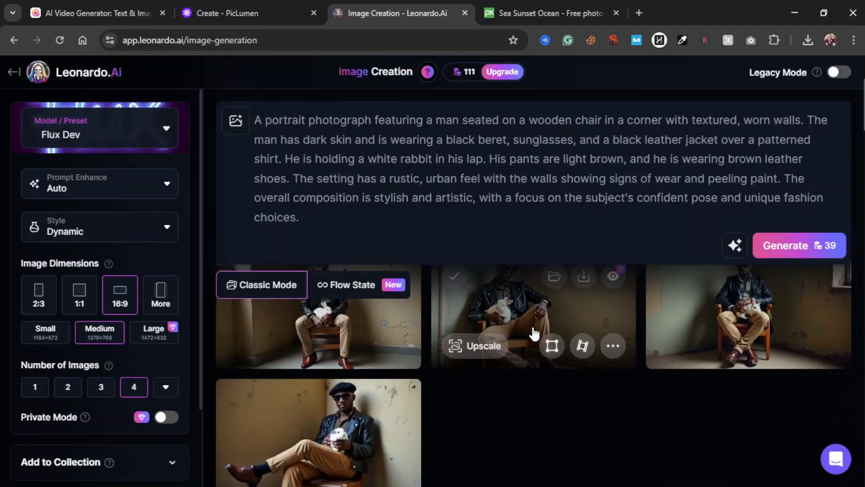
pyautogui.scroll(1, 507, 311)
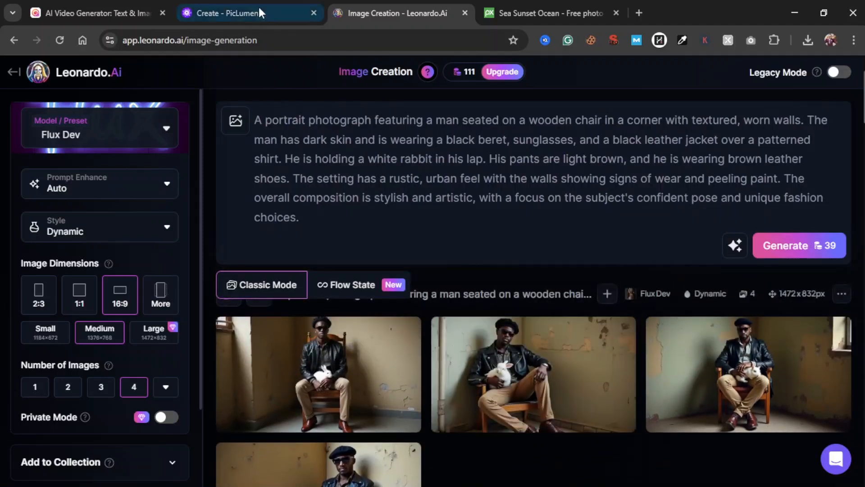
# Switch to PicLumen and compare both FLUX.1-schnell images of the seated man with Hailuo AI's results, ending back on the second PicLumen image.
pyautogui.click(242, 6)
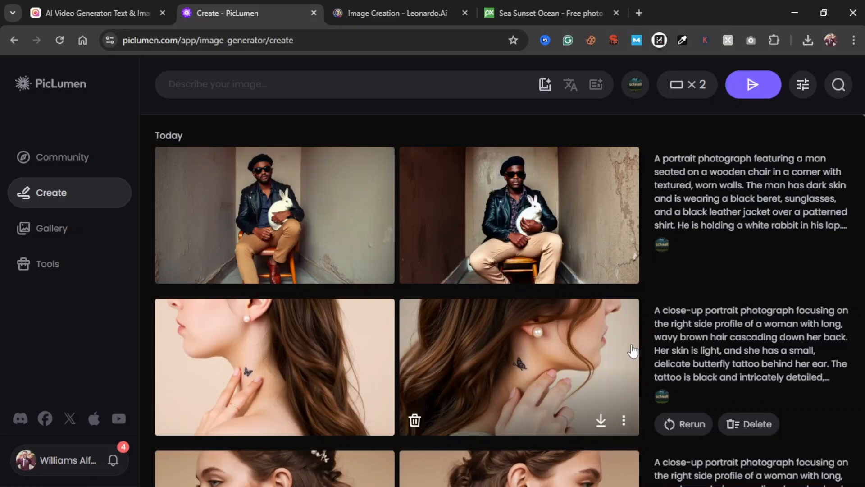
pyautogui.click(291, 193)
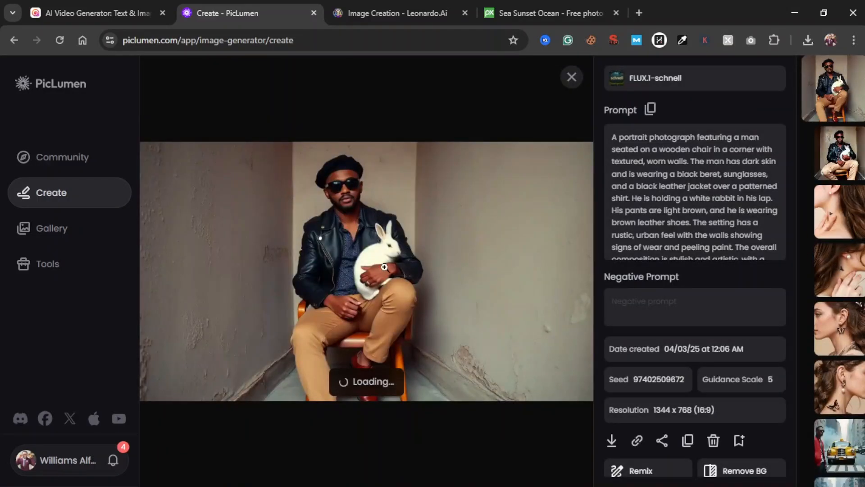
pyautogui.click(367, 307)
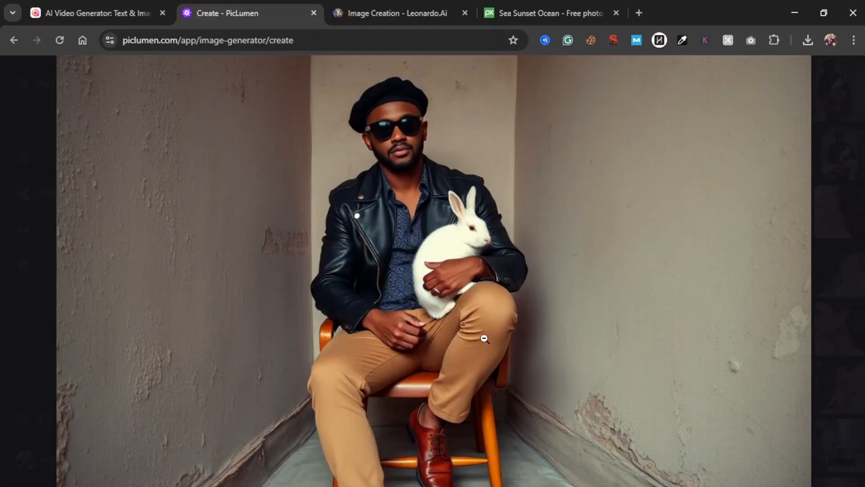
pyautogui.click(492, 405)
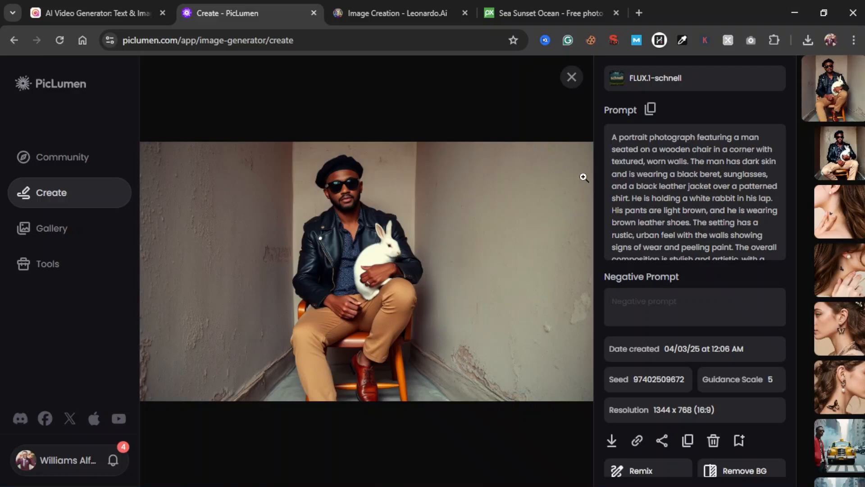
pyautogui.scroll(-1, 545, 248)
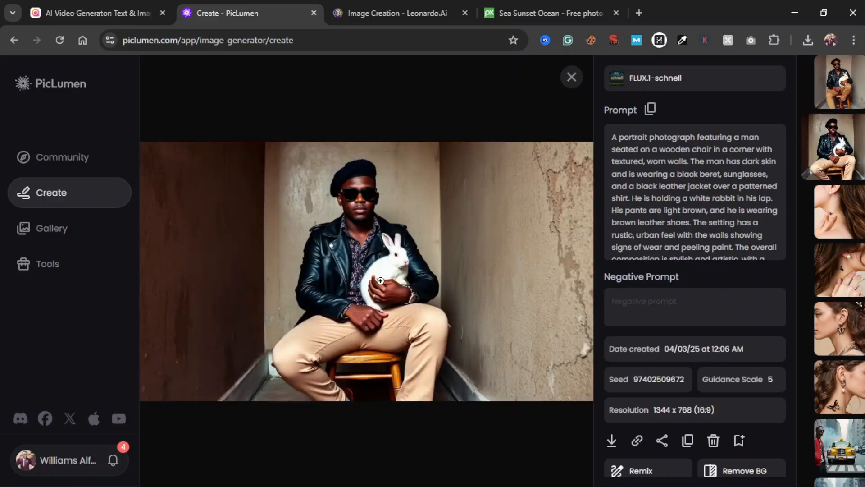
pyautogui.click(83, 11)
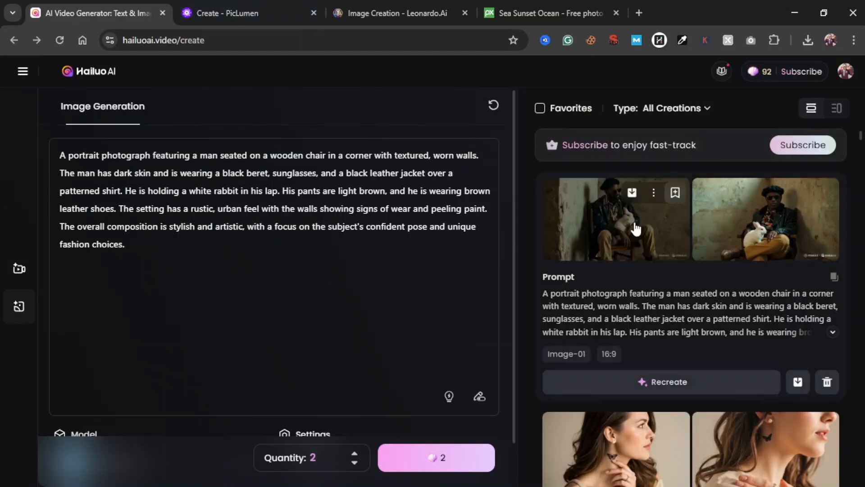
pyautogui.click(239, 10)
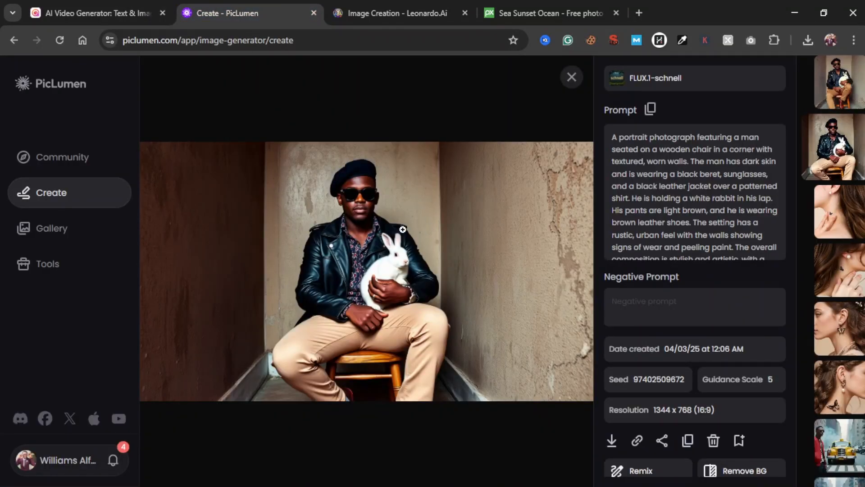
# Switch to Leonardo.Ai and examine the downloaded Flux Dev image of the seated man, enlarged in the image viewer.
pyautogui.scroll(1, 415, 260)
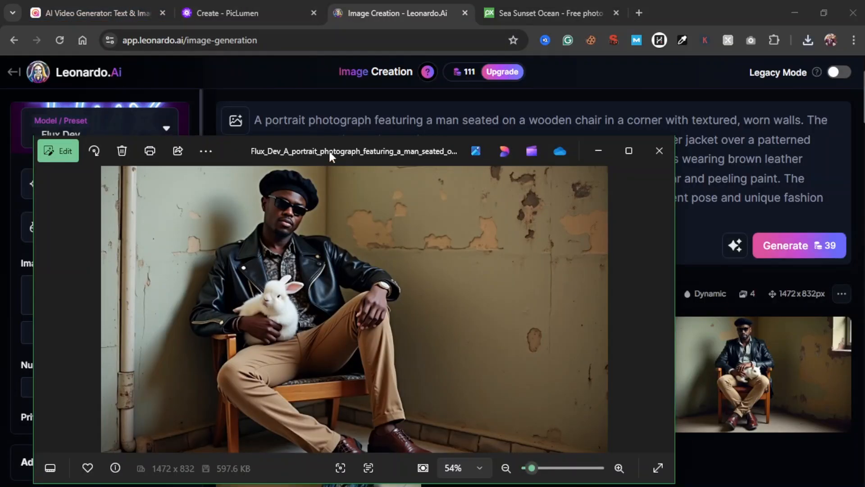
pyautogui.moveTo(329, 150); pyautogui.dragTo(472, 124)
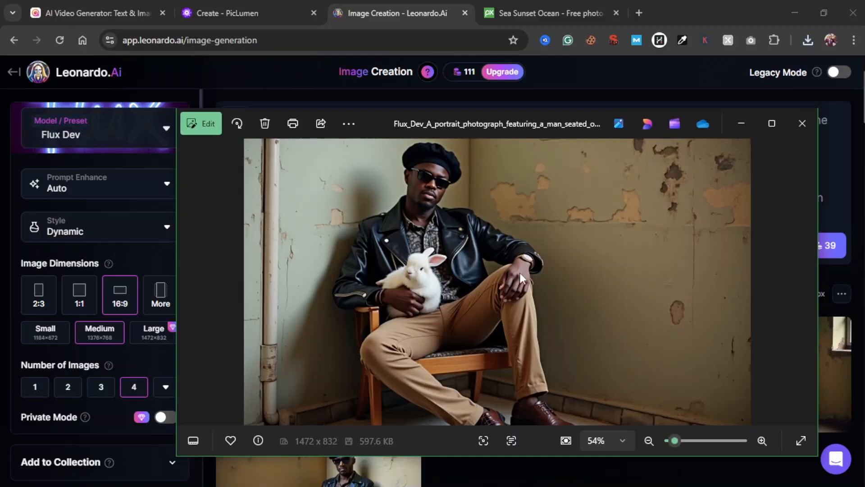
pyautogui.click(772, 124)
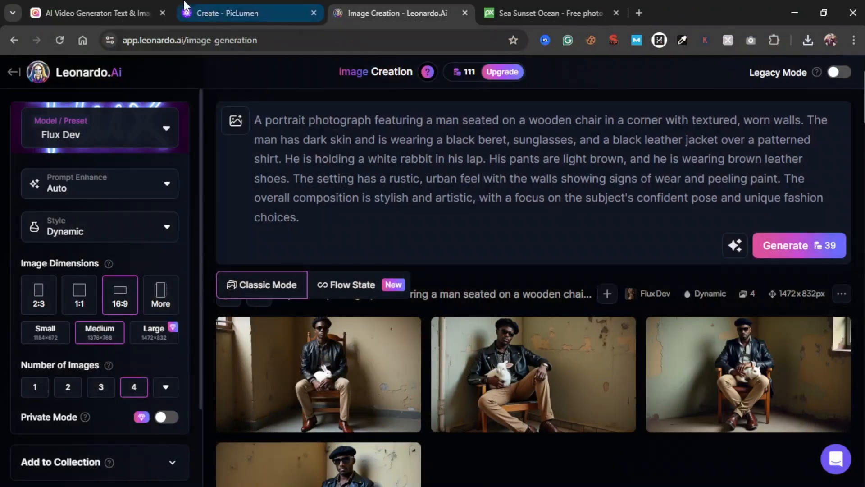
# Switch to Hailuo AI and compare both seated-man images with the reference photo fashion-7775827_1280.jpg.
pyautogui.click(91, 13)
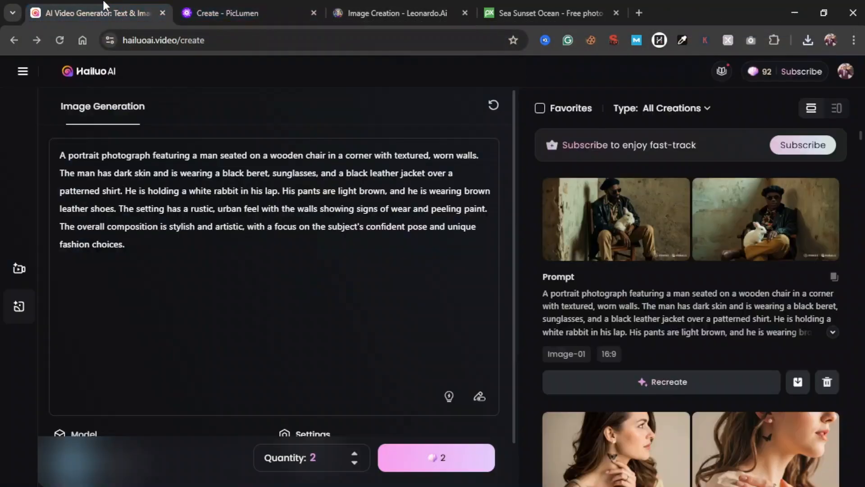
pyautogui.click(613, 237)
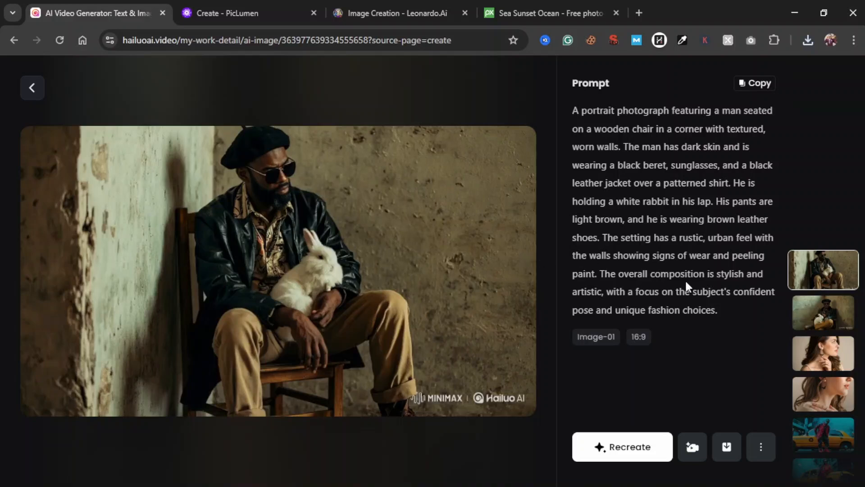
pyautogui.scroll(-1, 496, 287)
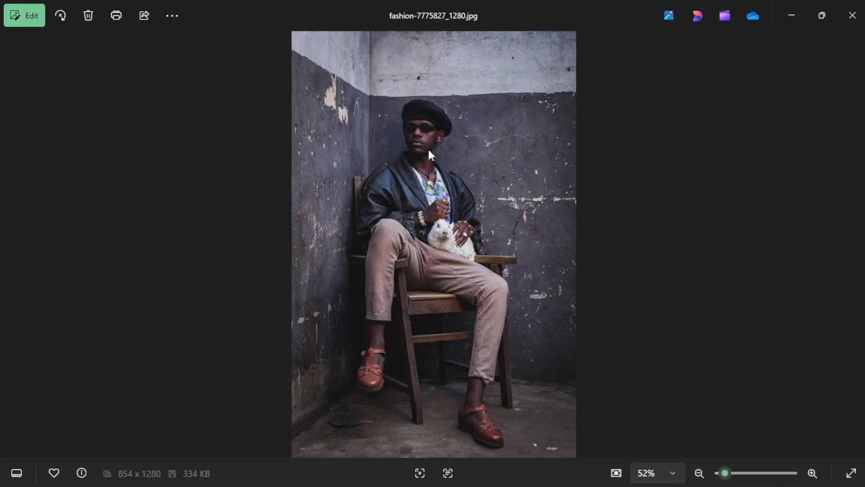
pyautogui.click(799, 13)
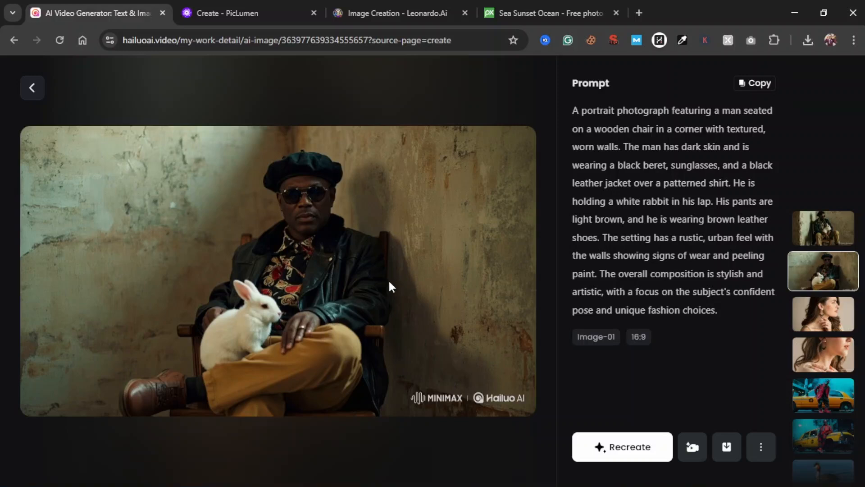
pyautogui.scroll(1, 386, 270)
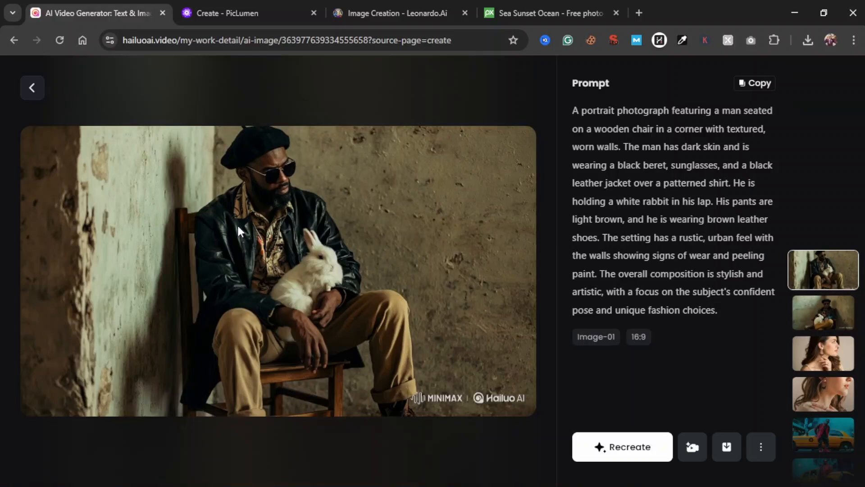
pyautogui.click(32, 88)
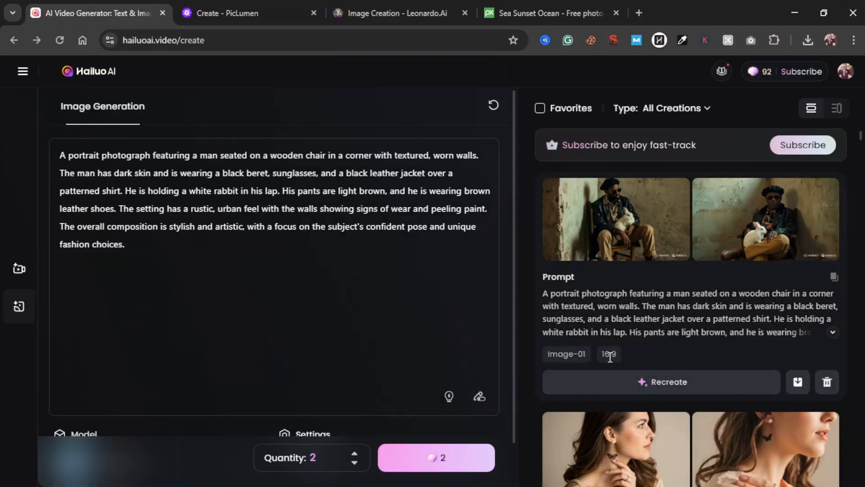
# Open the first Hailuo AI seated-man image and review its reuse, sharing and management options.
pyautogui.moveTo(644, 210)
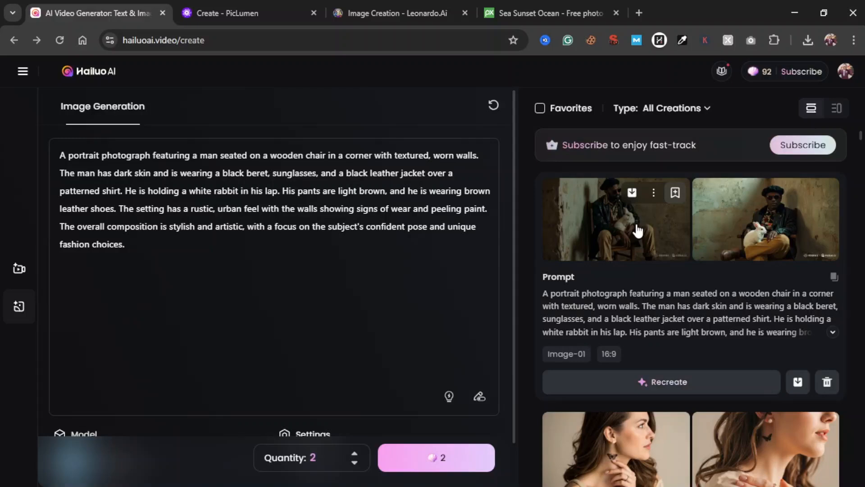
pyautogui.click(637, 226)
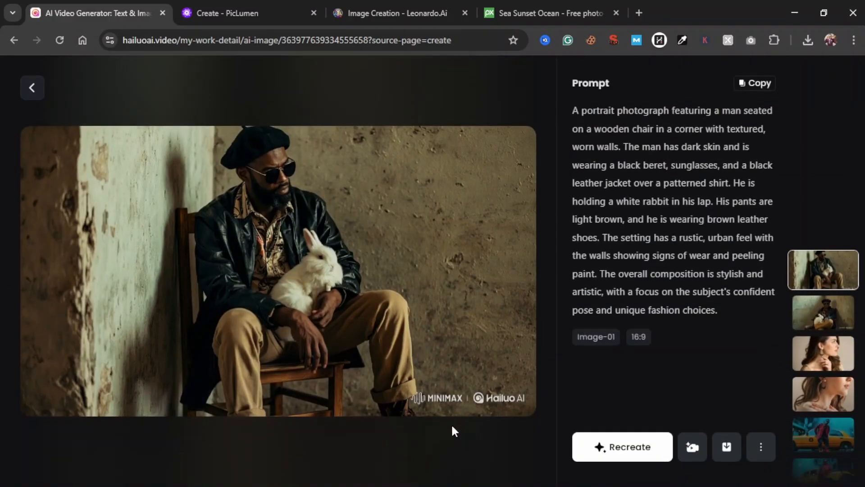
pyautogui.moveTo(700, 444)
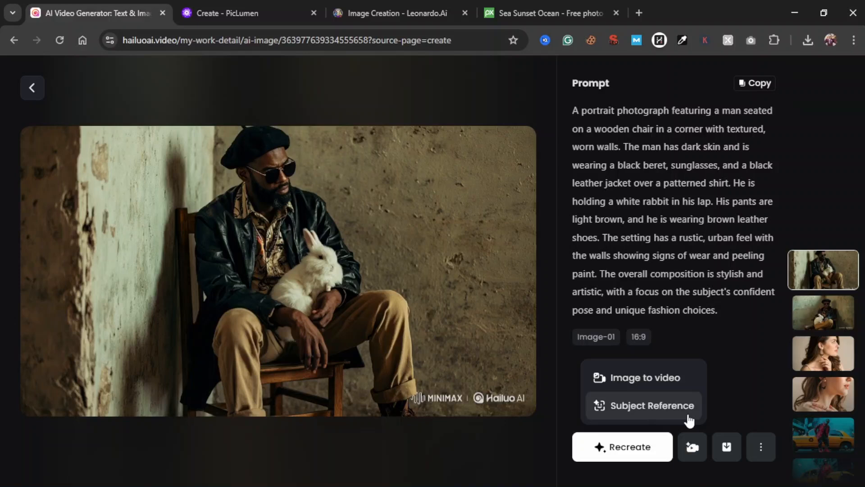
pyautogui.moveTo(762, 455)
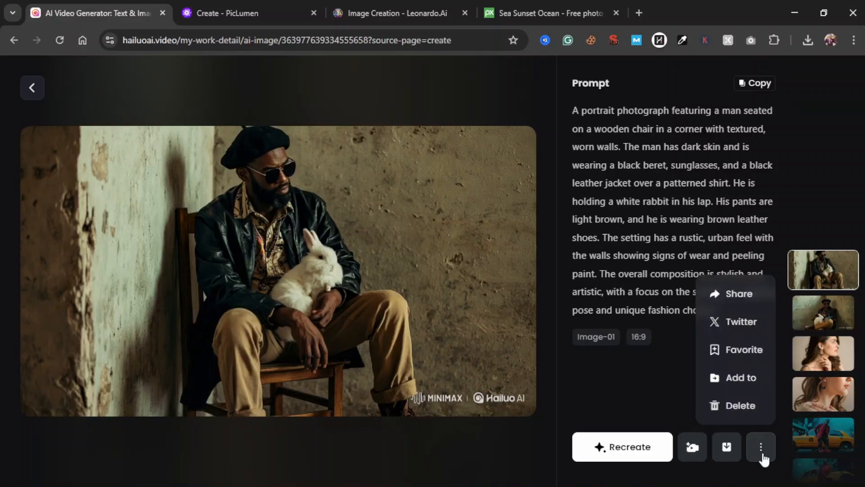
pyautogui.click(33, 89)
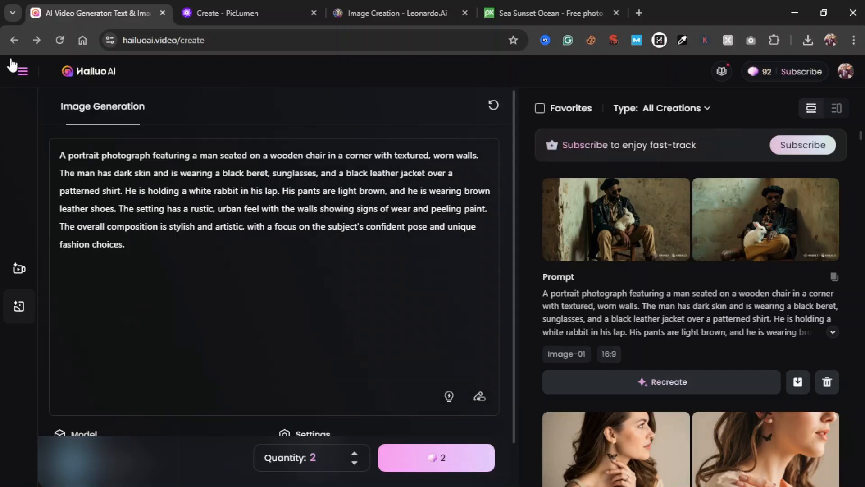
# Switch to Leonardo.Ai and review its image size options and the Flux Dev results of the seated man.
pyautogui.click(23, 73)
pyautogui.click(242, 2)
pyautogui.click(372, 13)
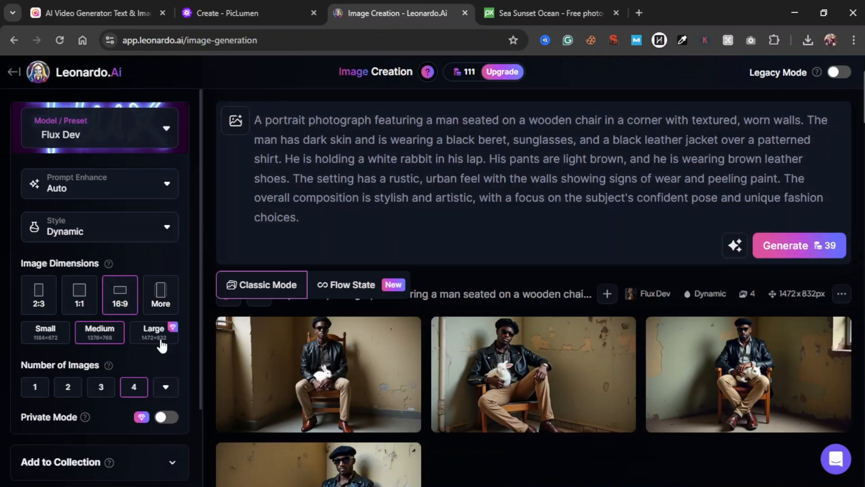
pyautogui.moveTo(238, 354)
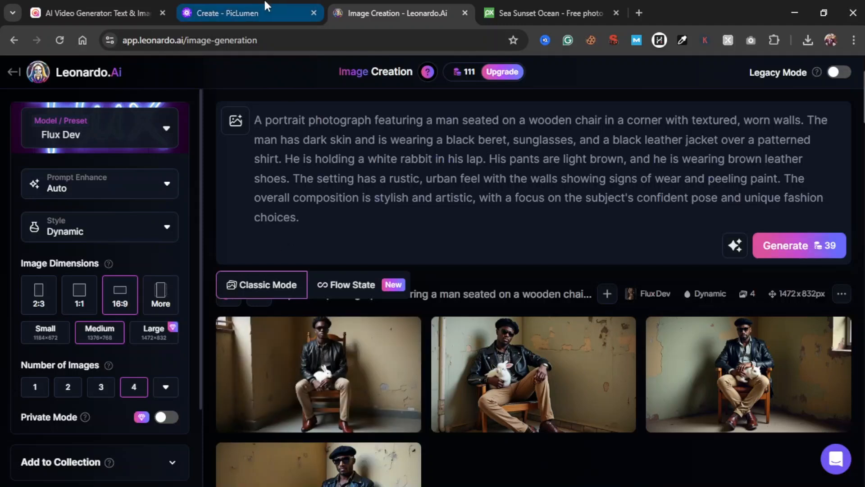
# Switch to Hailuo AI and review the seated-man results along with the model and ratio settings.
pyautogui.click(109, 13)
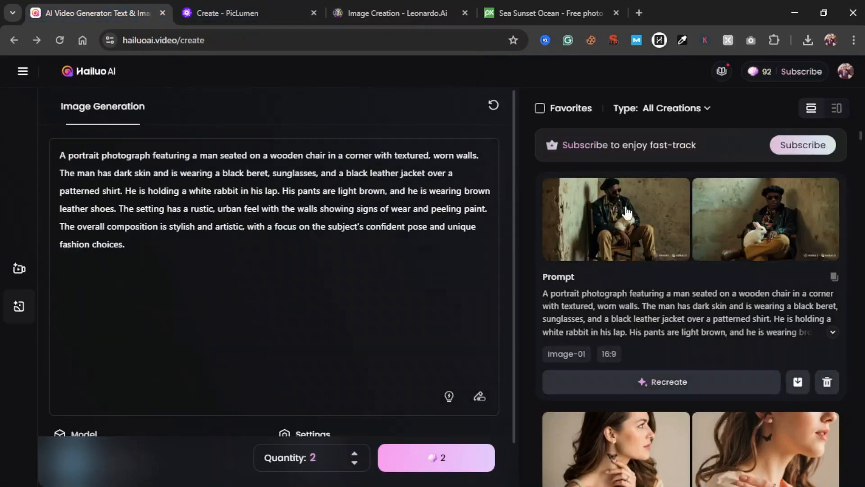
pyautogui.moveTo(653, 215)
pyautogui.scroll(-1, 500, 287)
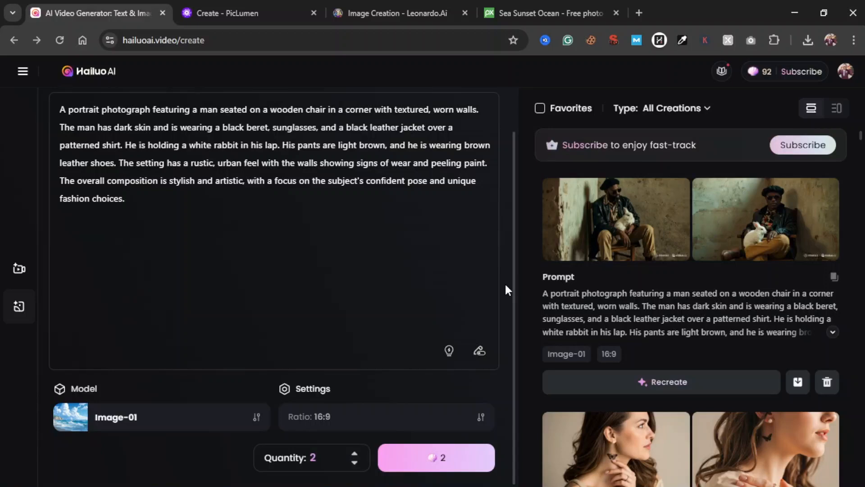
pyautogui.scroll(1, 505, 286)
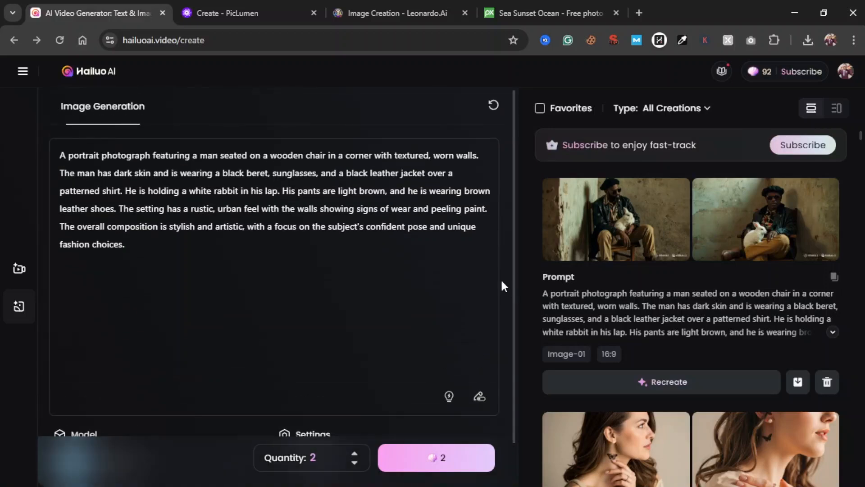